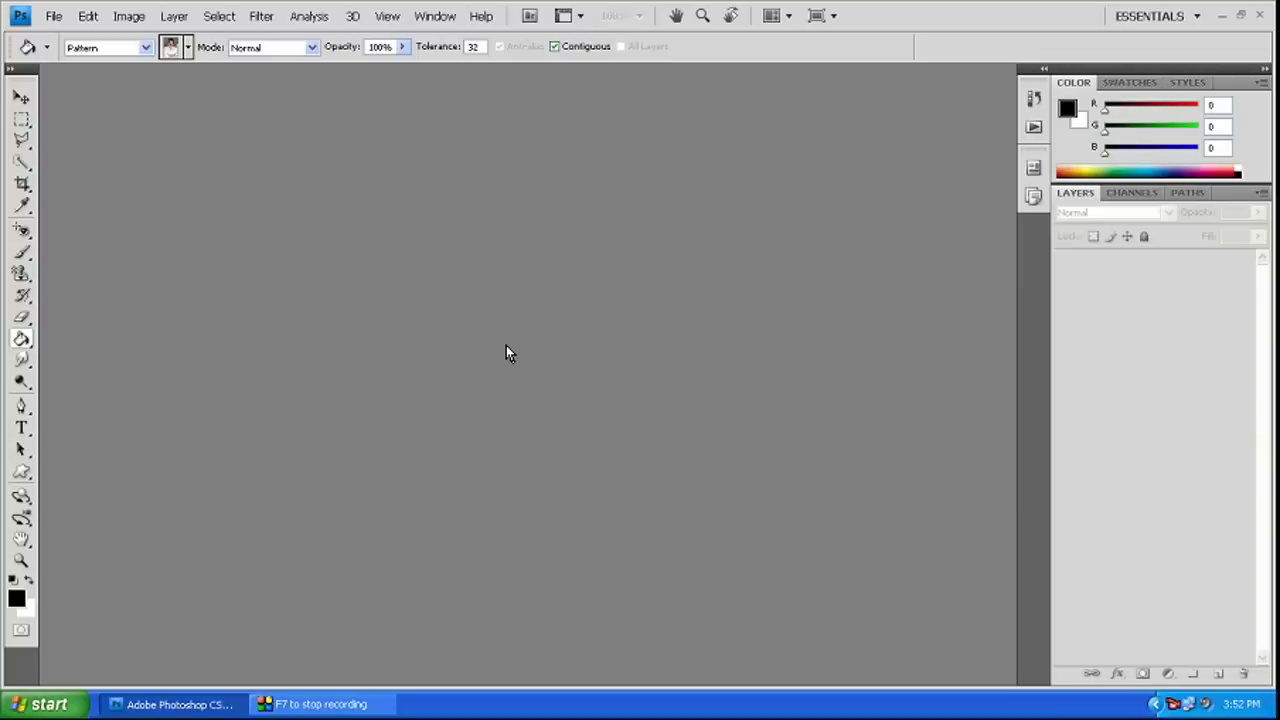
- Open the photo Pawan-Kalyan-in-Attharintiki-Daaredhi-004 from the Desktop, browsing the files as thumbnails
double_click(476, 347)
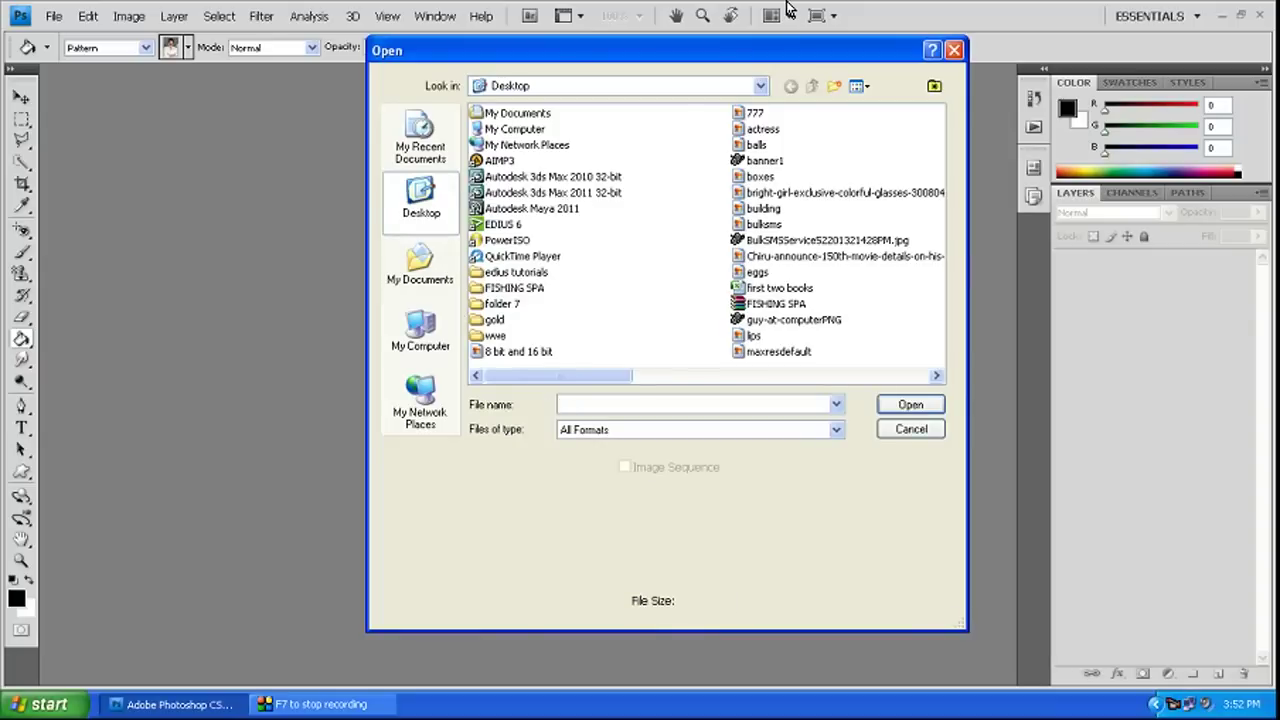
left_click(864, 87)
left_click(883, 110)
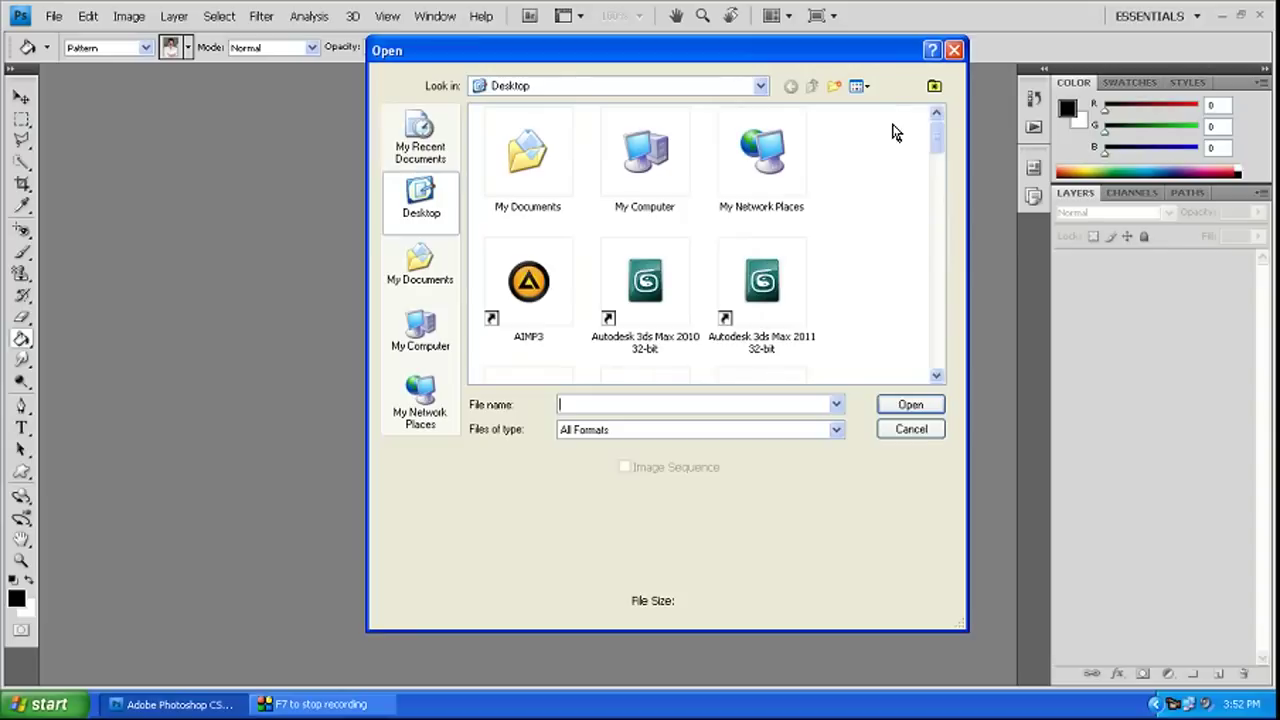
scroll(940, 148, "down", 1)
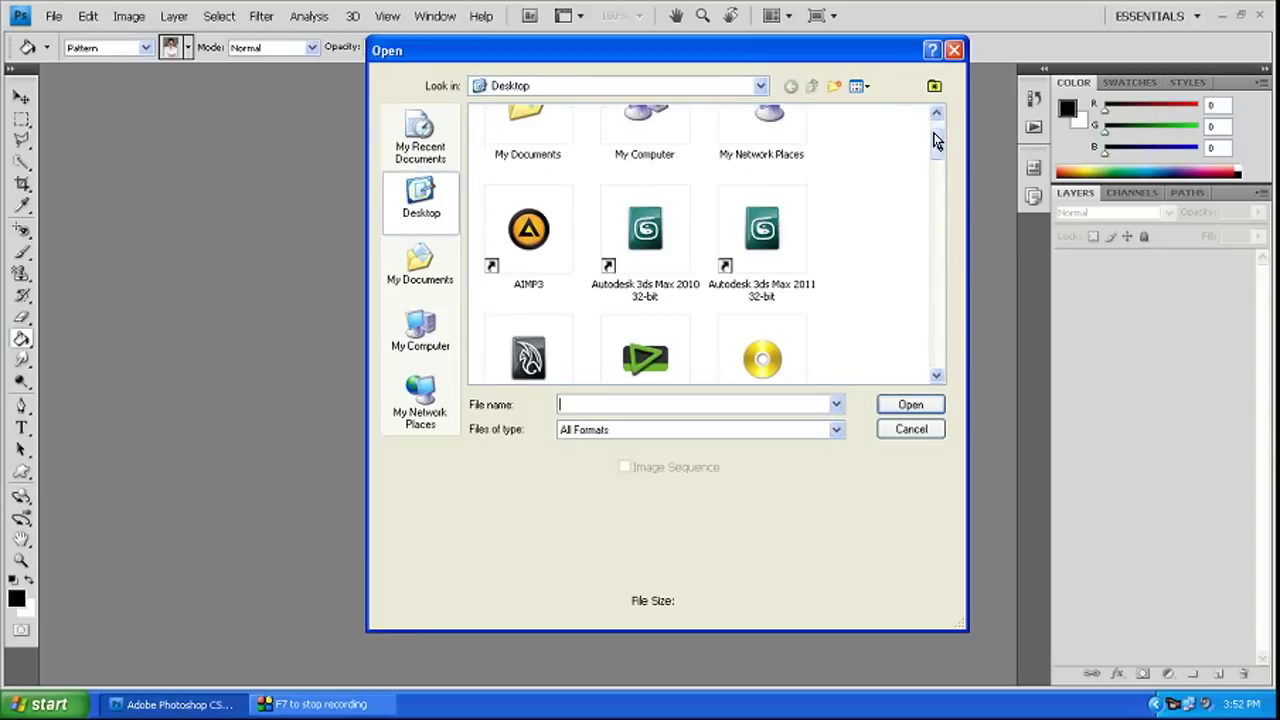
left_click_drag(937, 143, 929, 281)
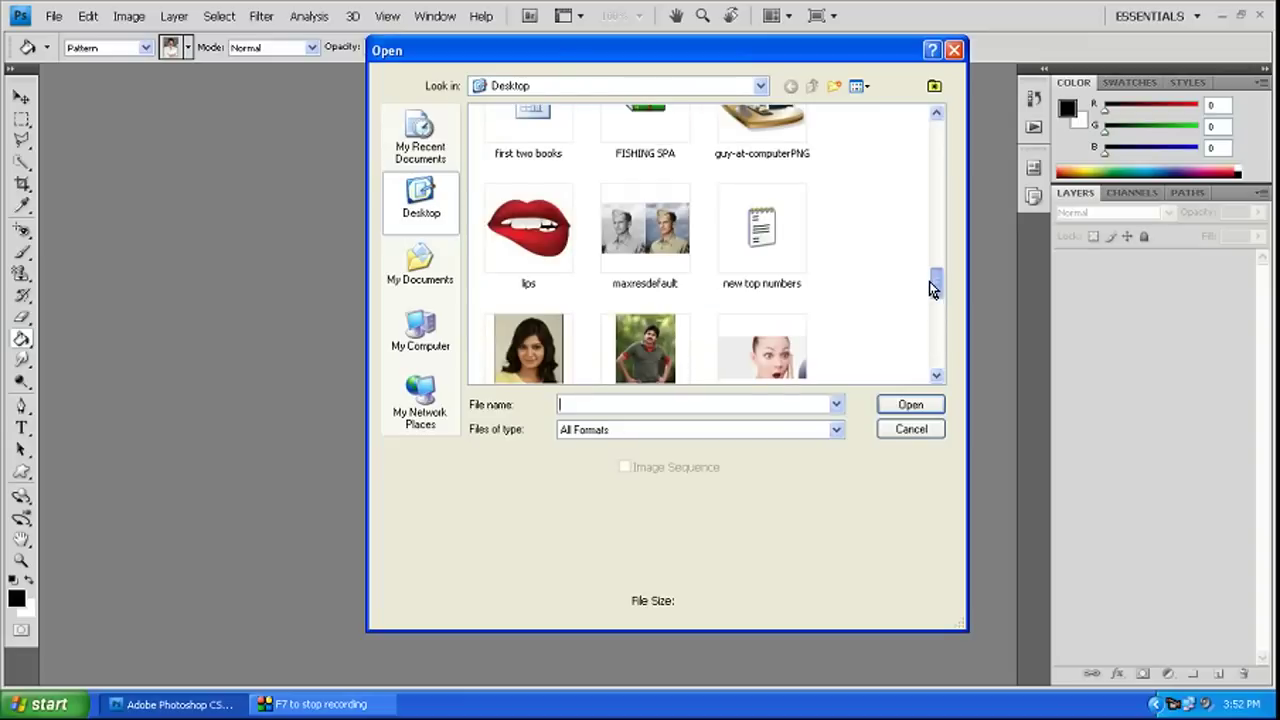
left_click(645, 352)
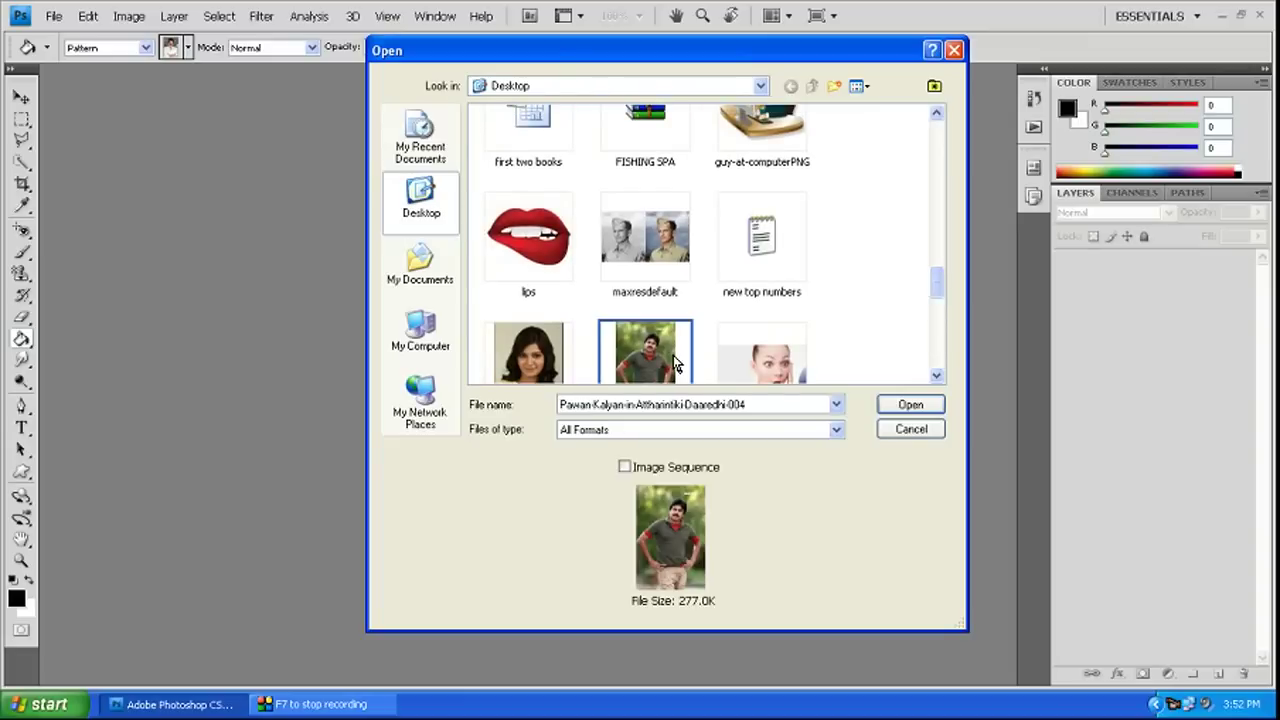
left_click(904, 402)
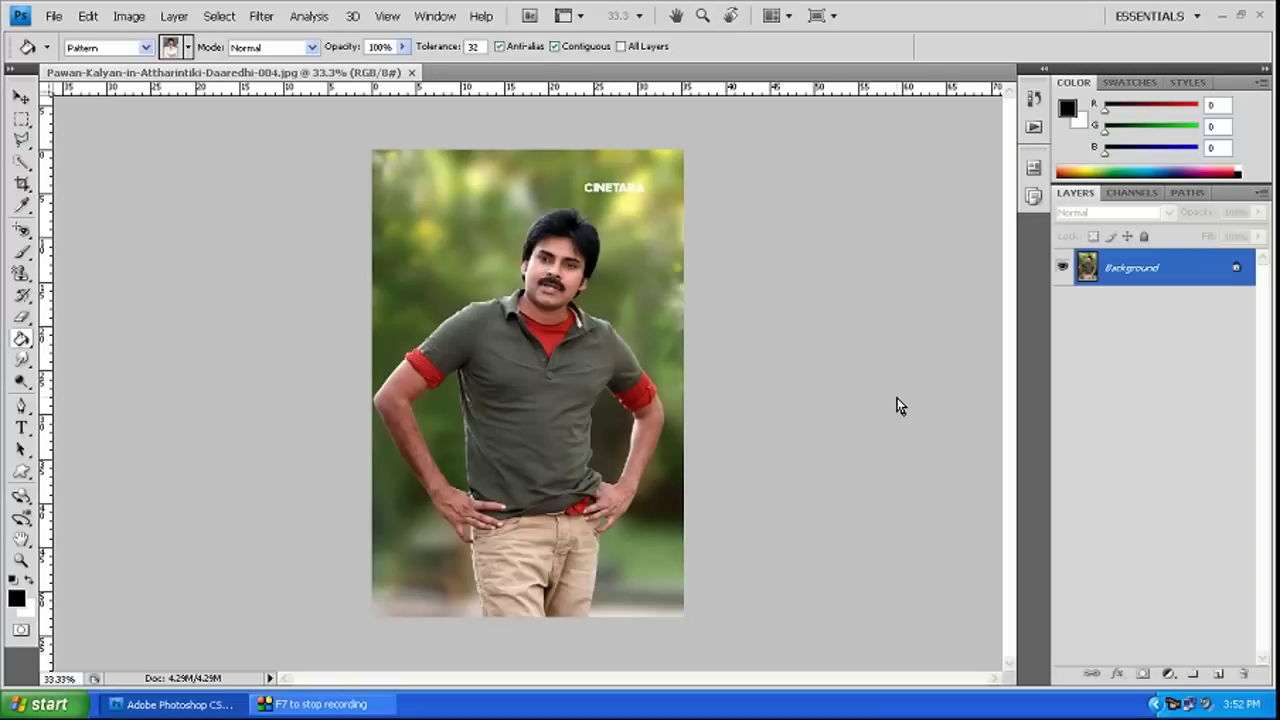
- Crop the photo to the man's head and upper chest at 3.5 cm by 4.5 cm and 300 pixels/inch
left_click(22, 185)
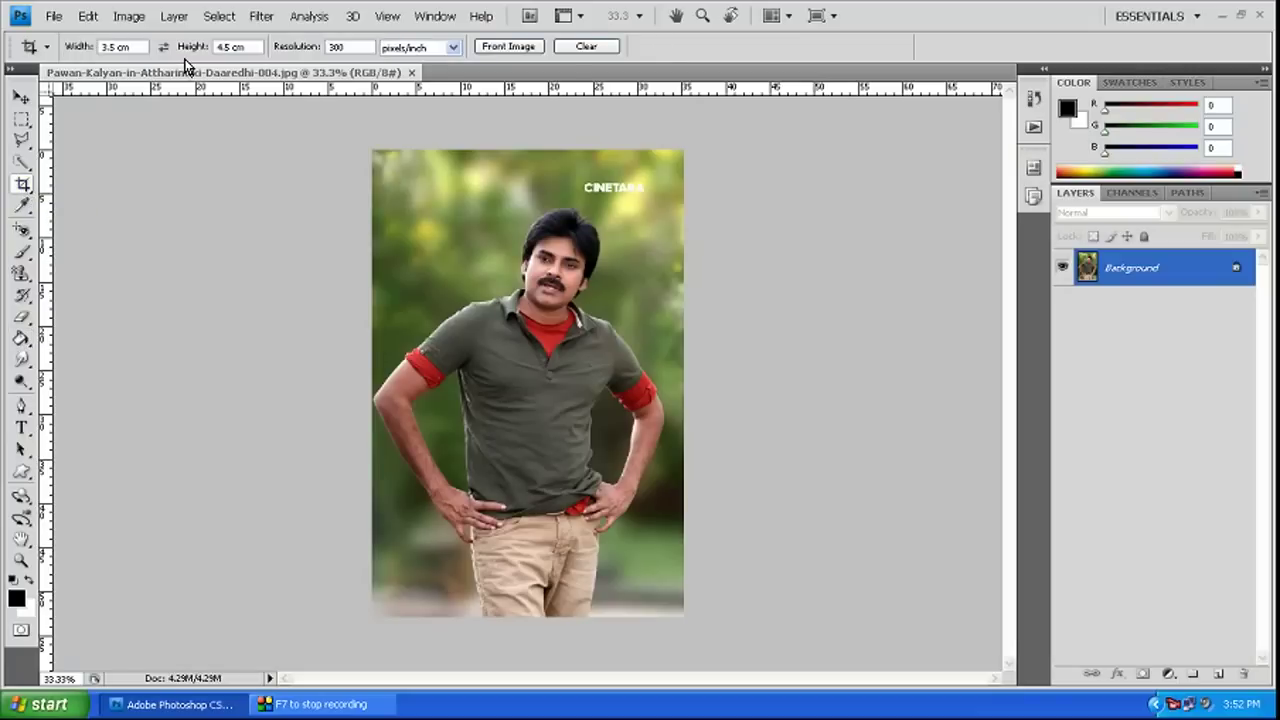
left_click(120, 47)
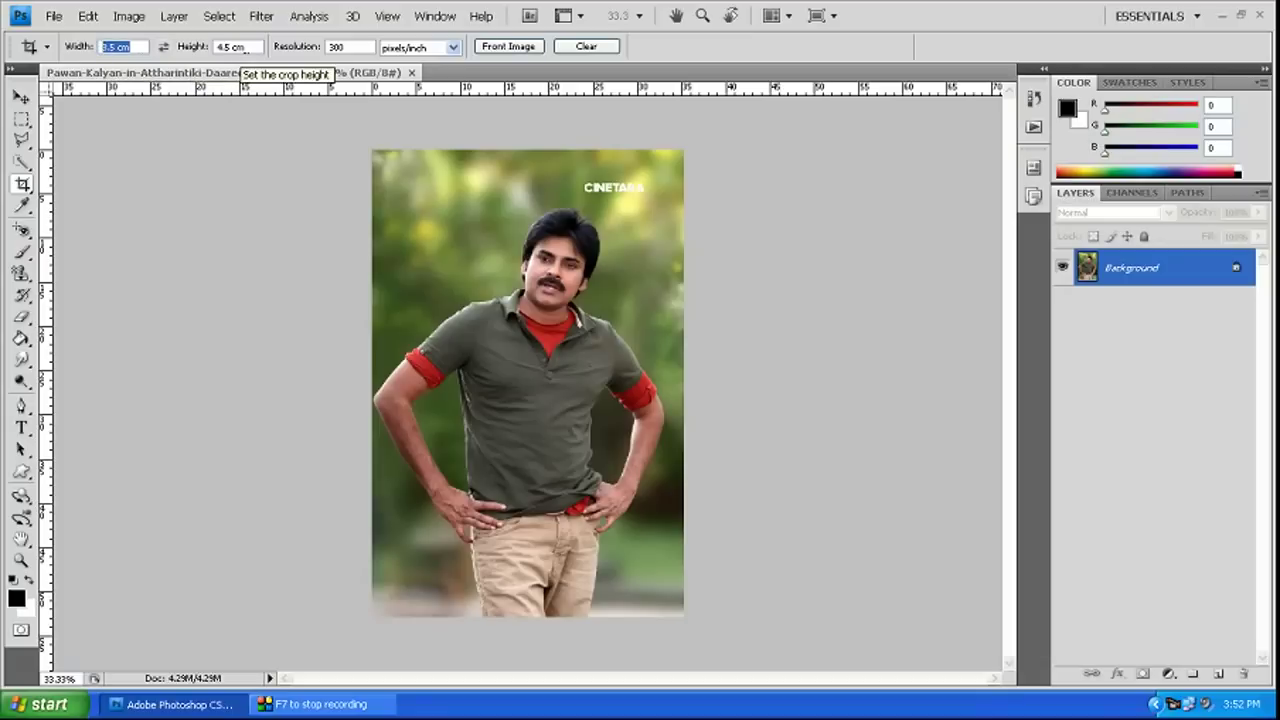
left_click(215, 47)
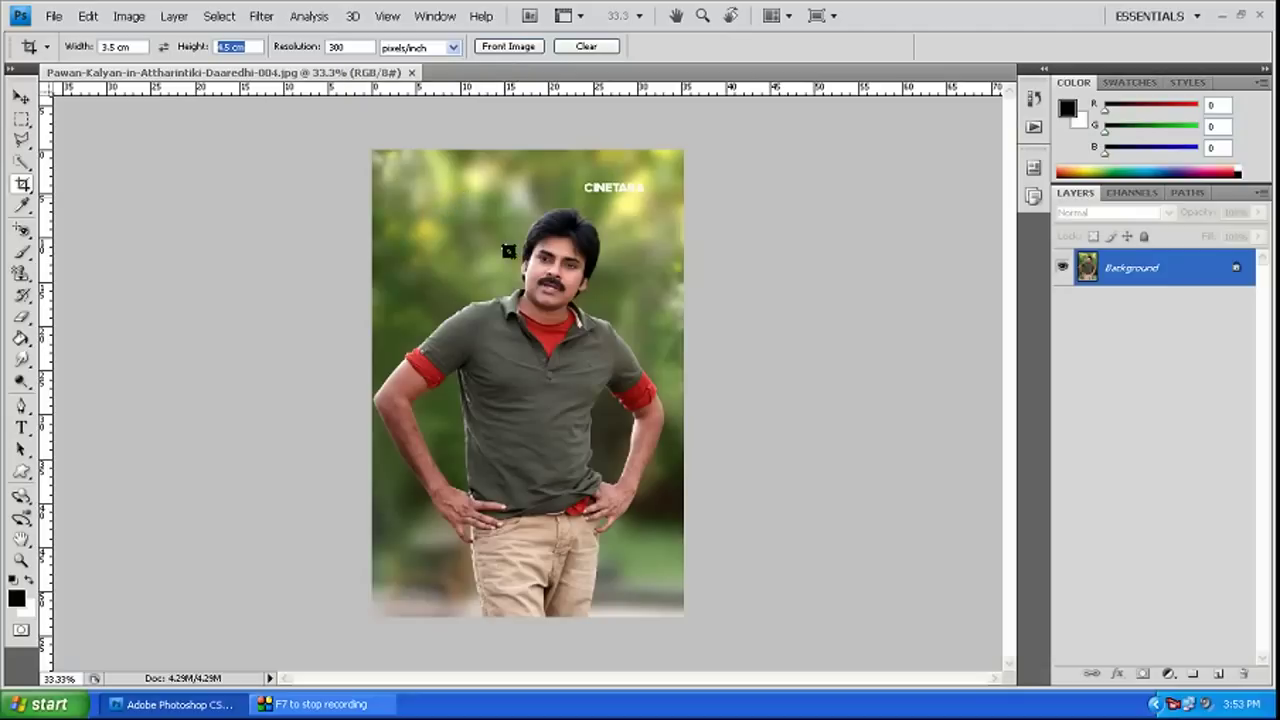
left_click_drag(462, 198, 640, 402)
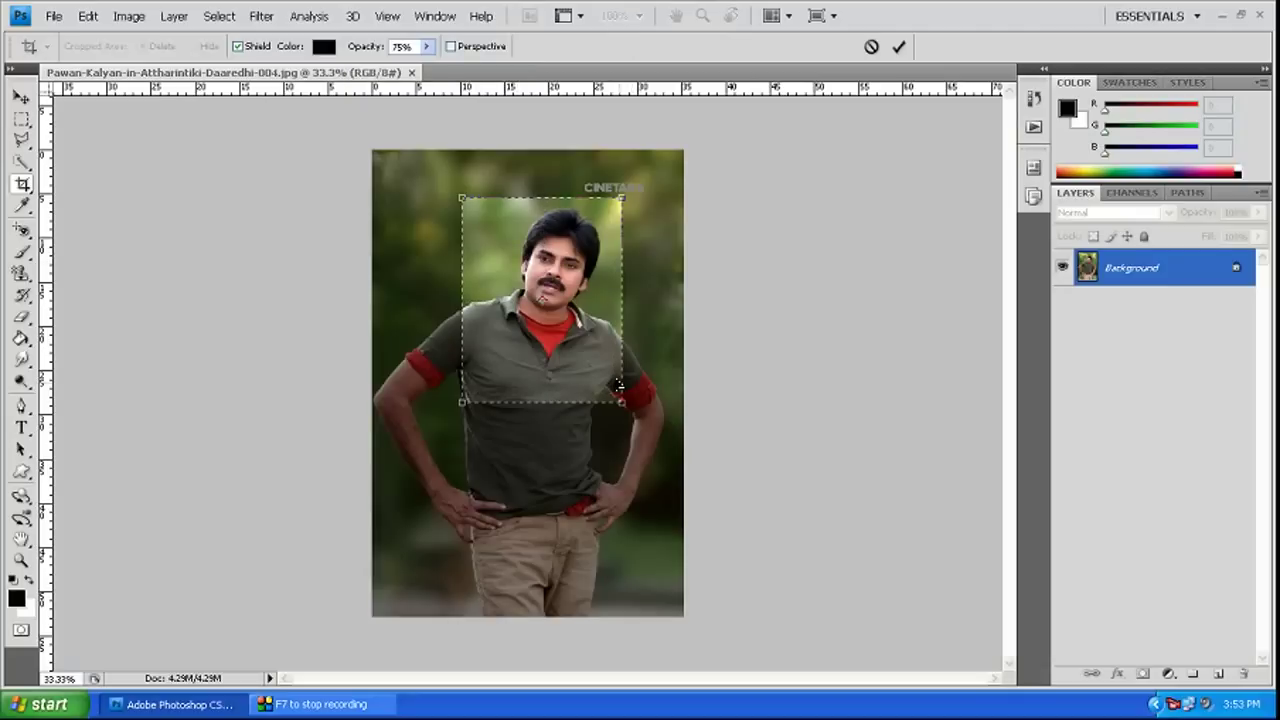
left_click_drag(572, 305, 578, 308)
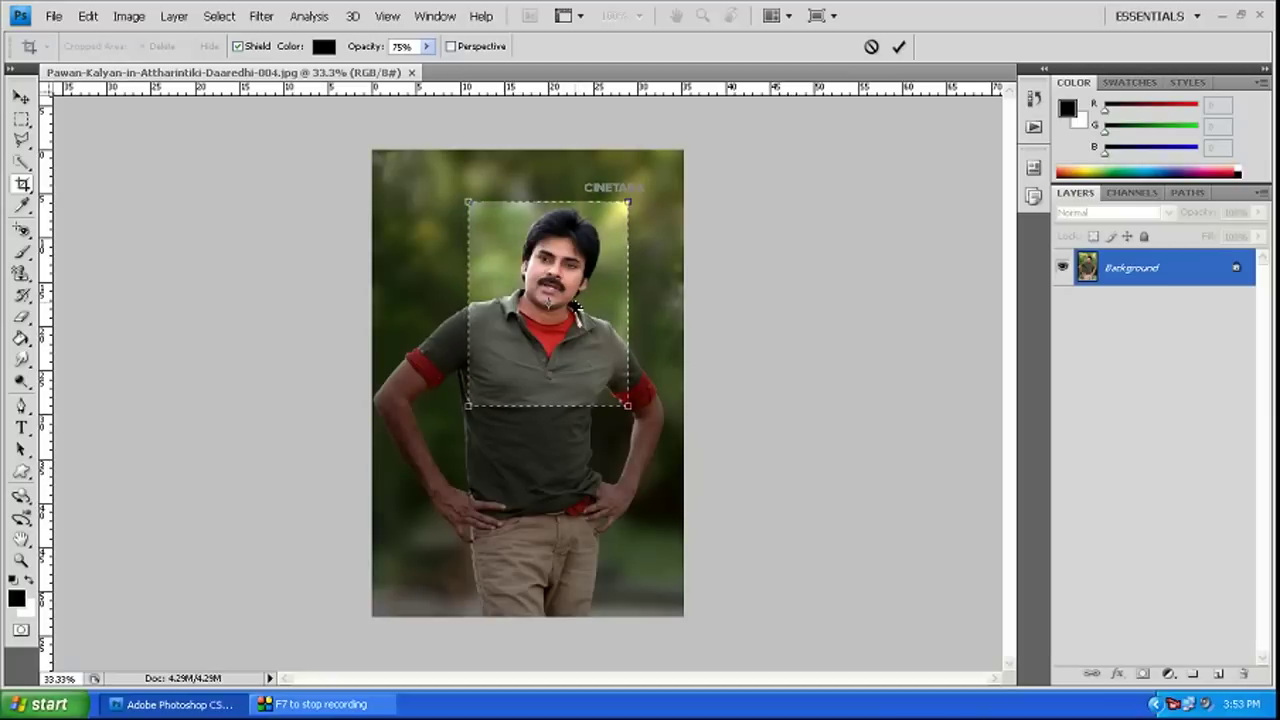
key("Return")
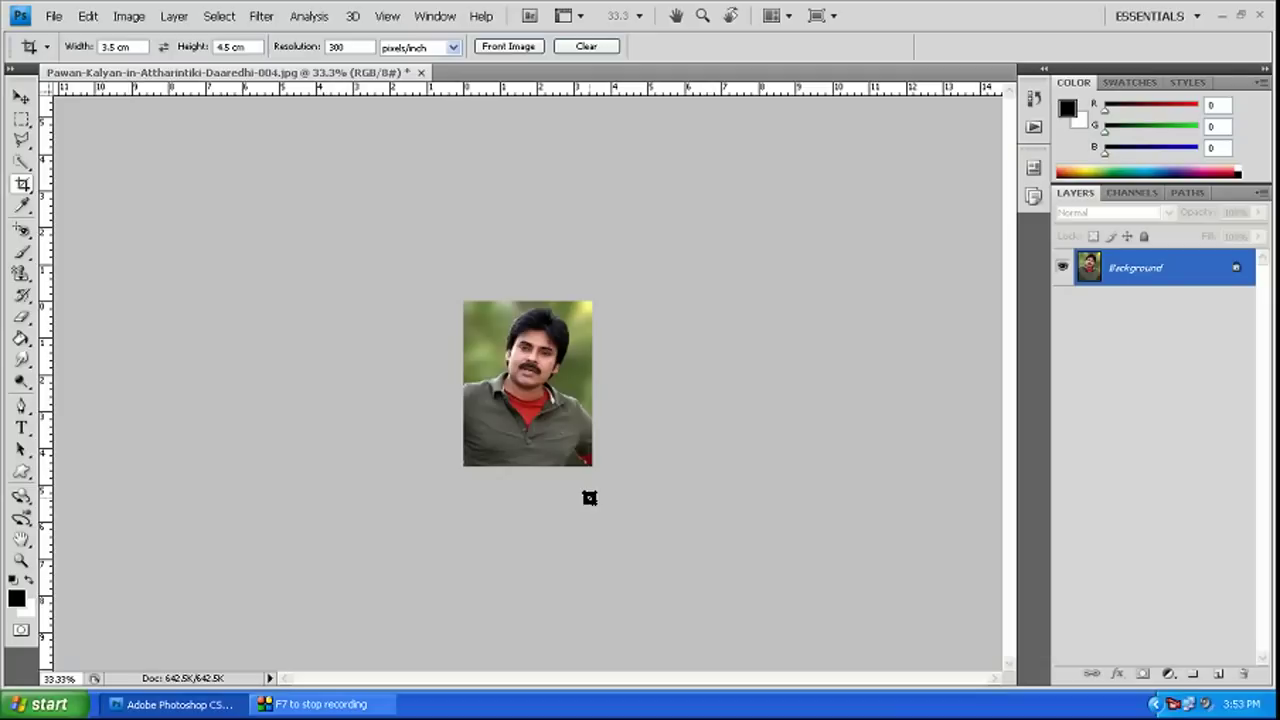
- Create an action named passport in the Default Actions set with the color Red and no function key, and start recording it
key("ctrl+plus")
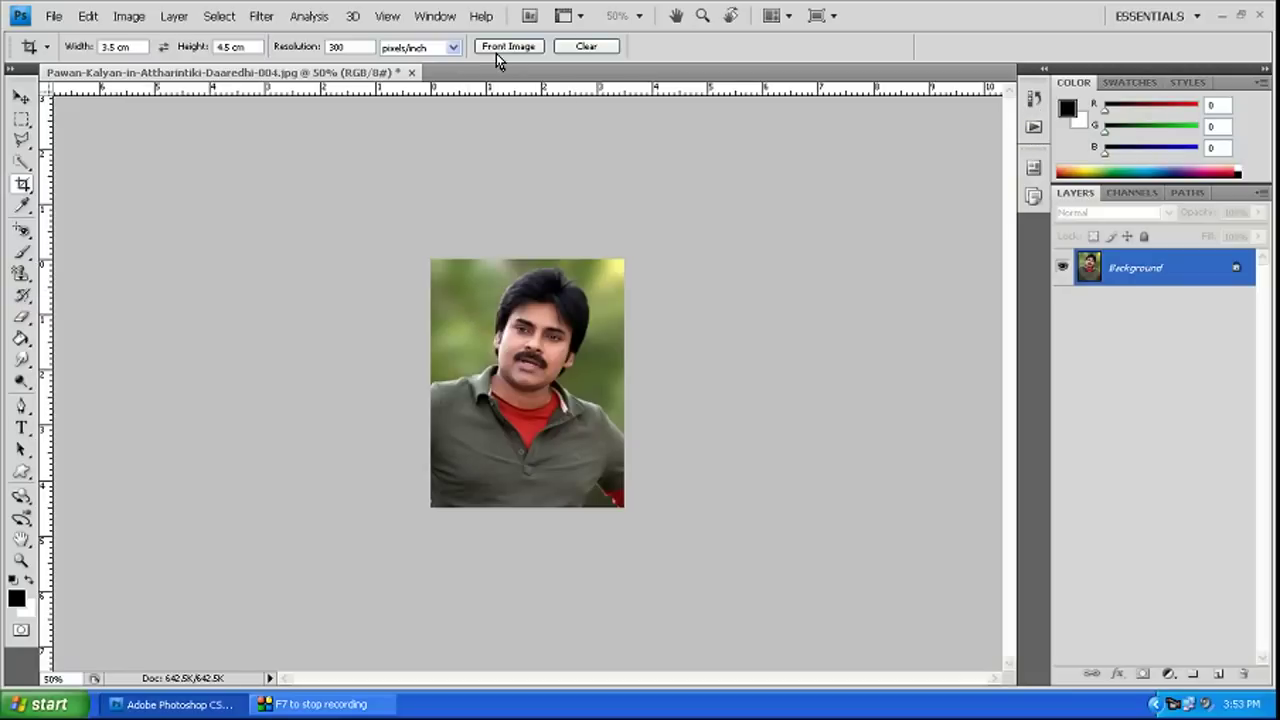
left_click(439, 17)
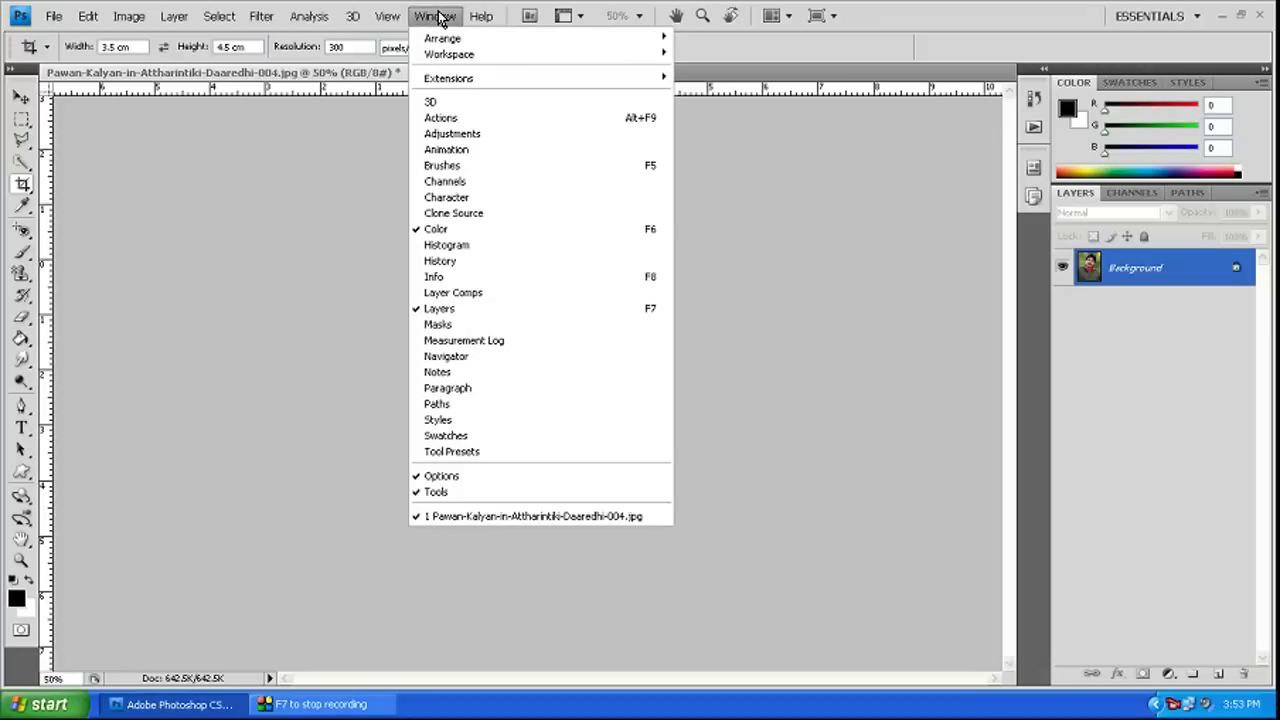
left_click(446, 120)
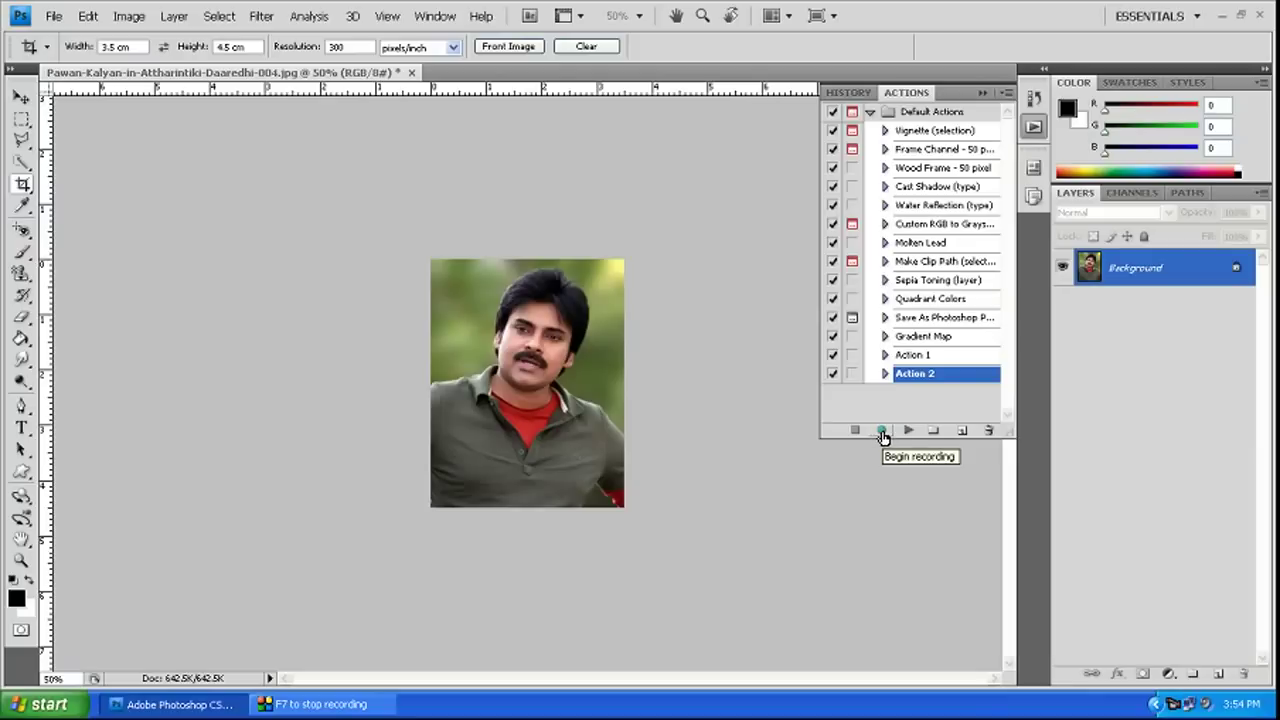
left_click(962, 434)
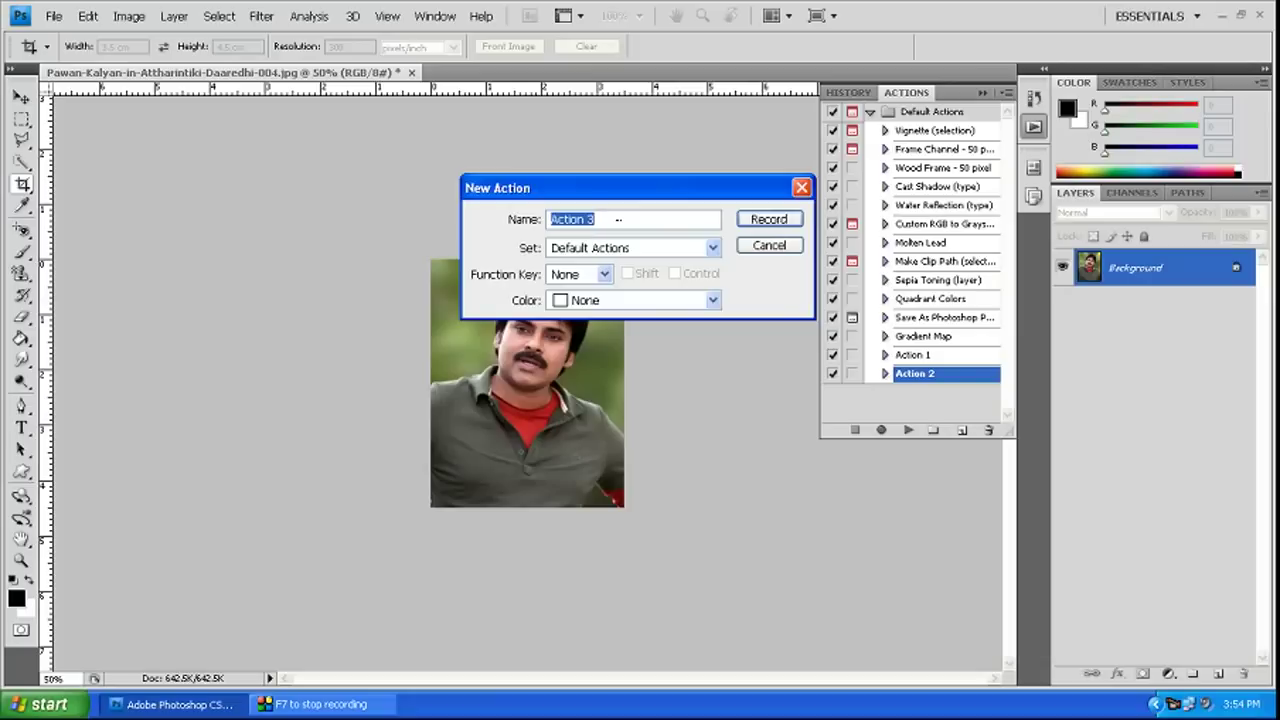
type("passport")
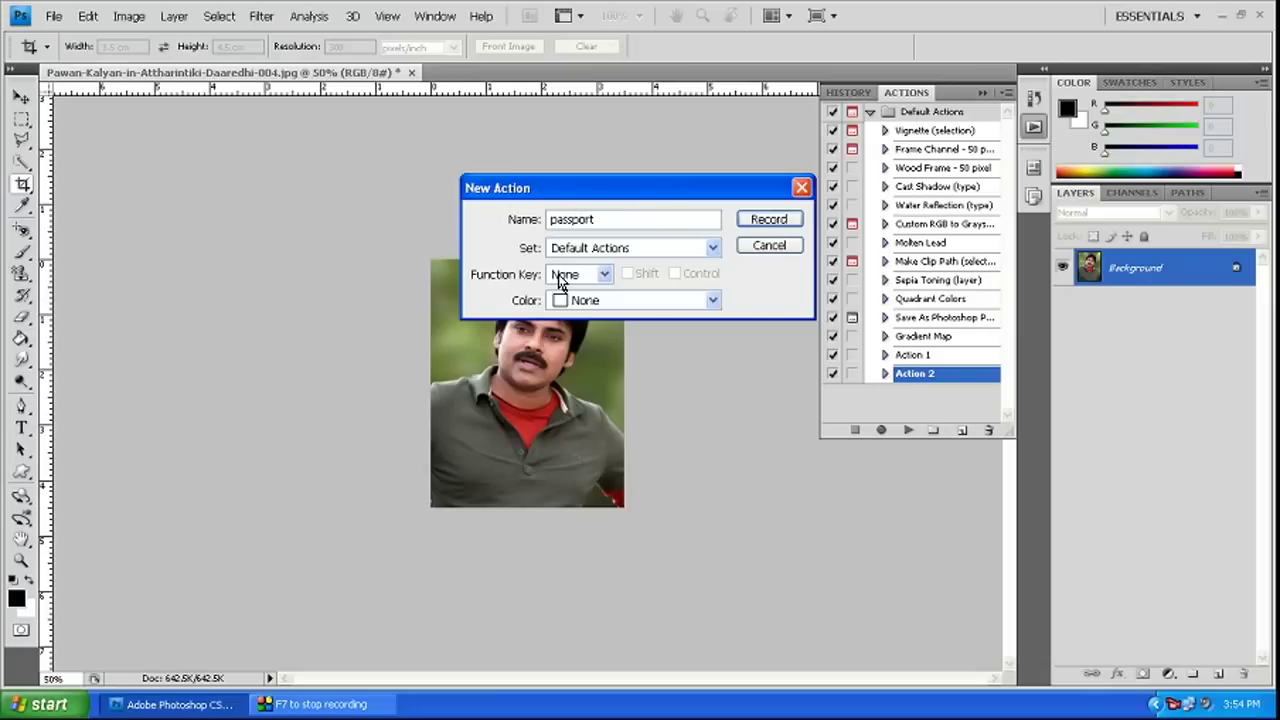
left_click(632, 249)
left_click(632, 249)
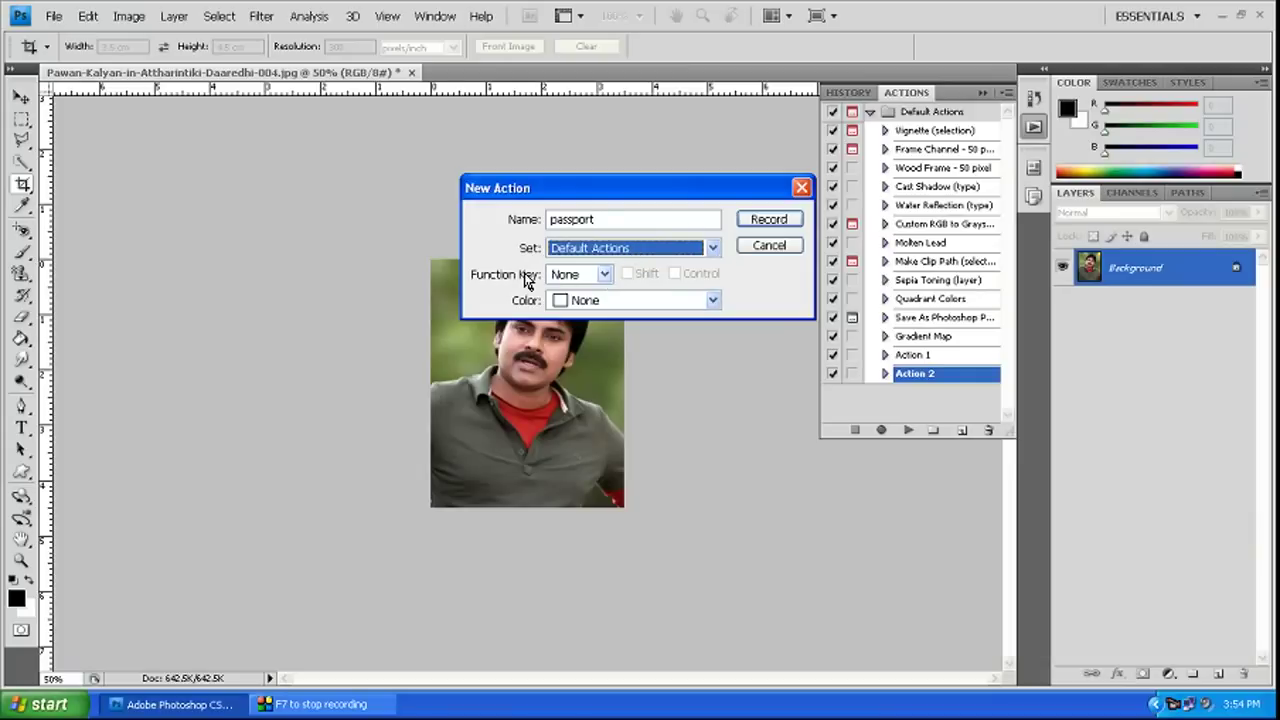
left_click(611, 276)
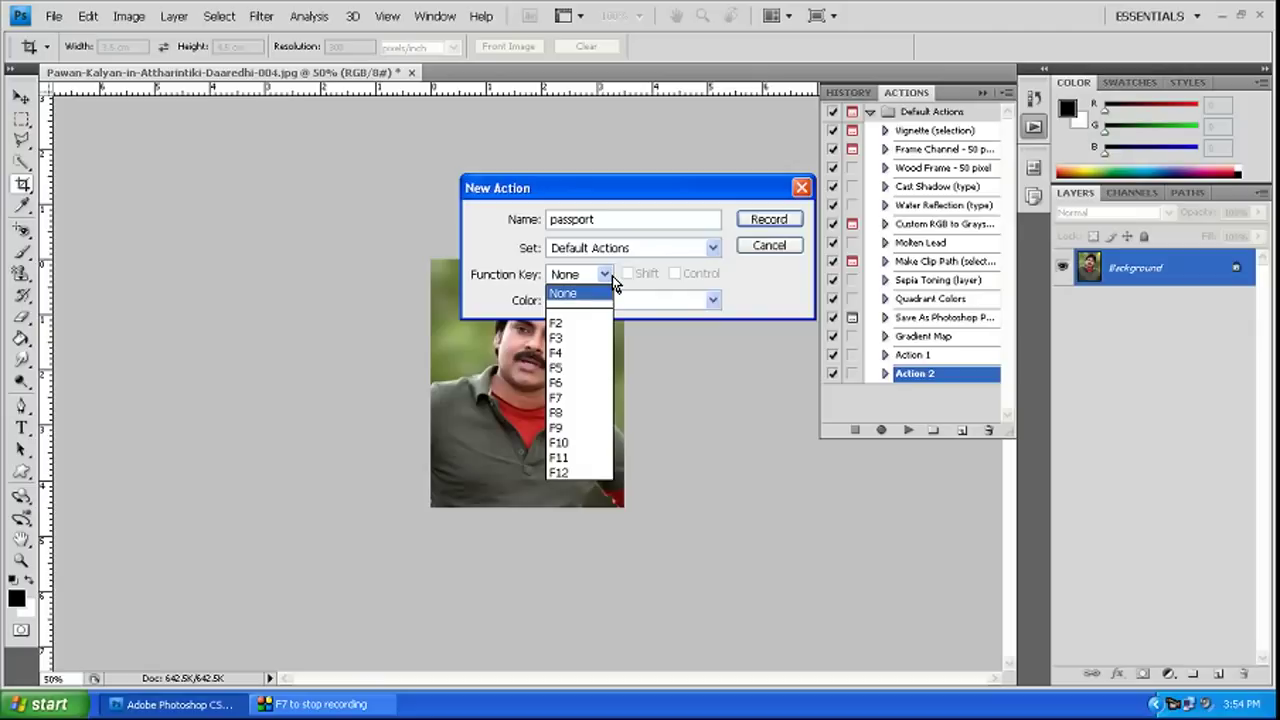
left_click(612, 276)
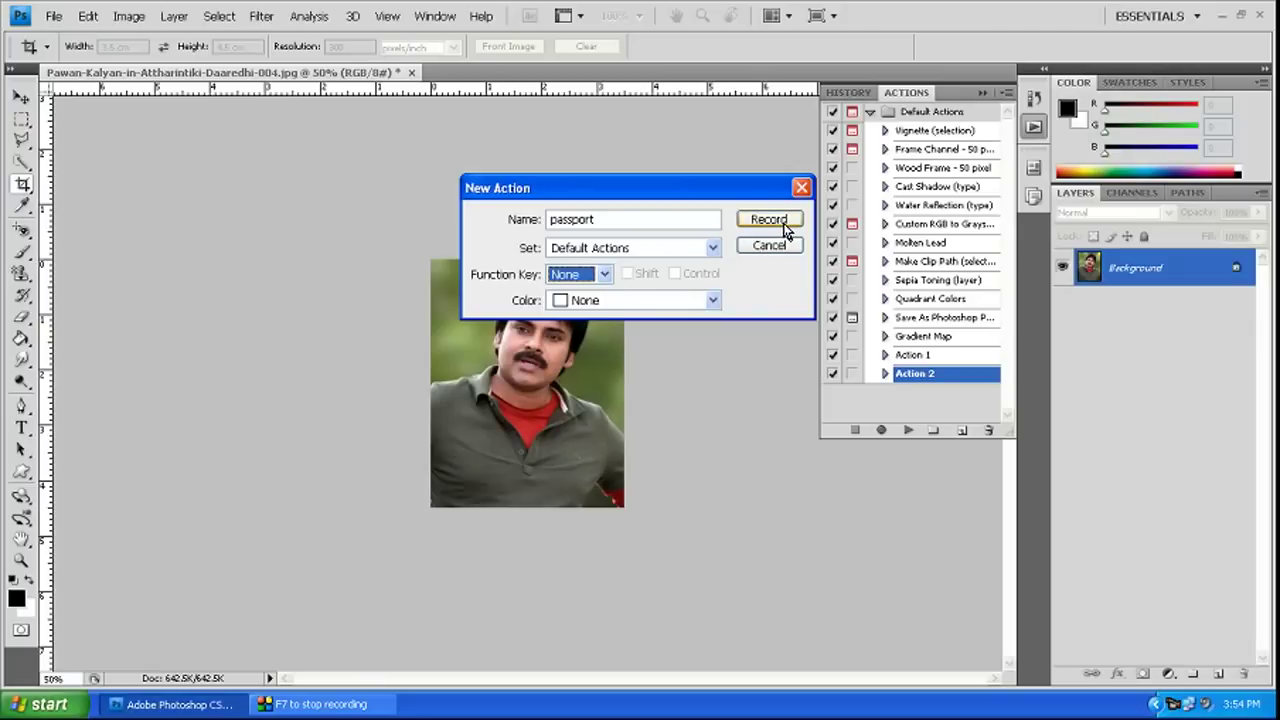
left_click(710, 304)
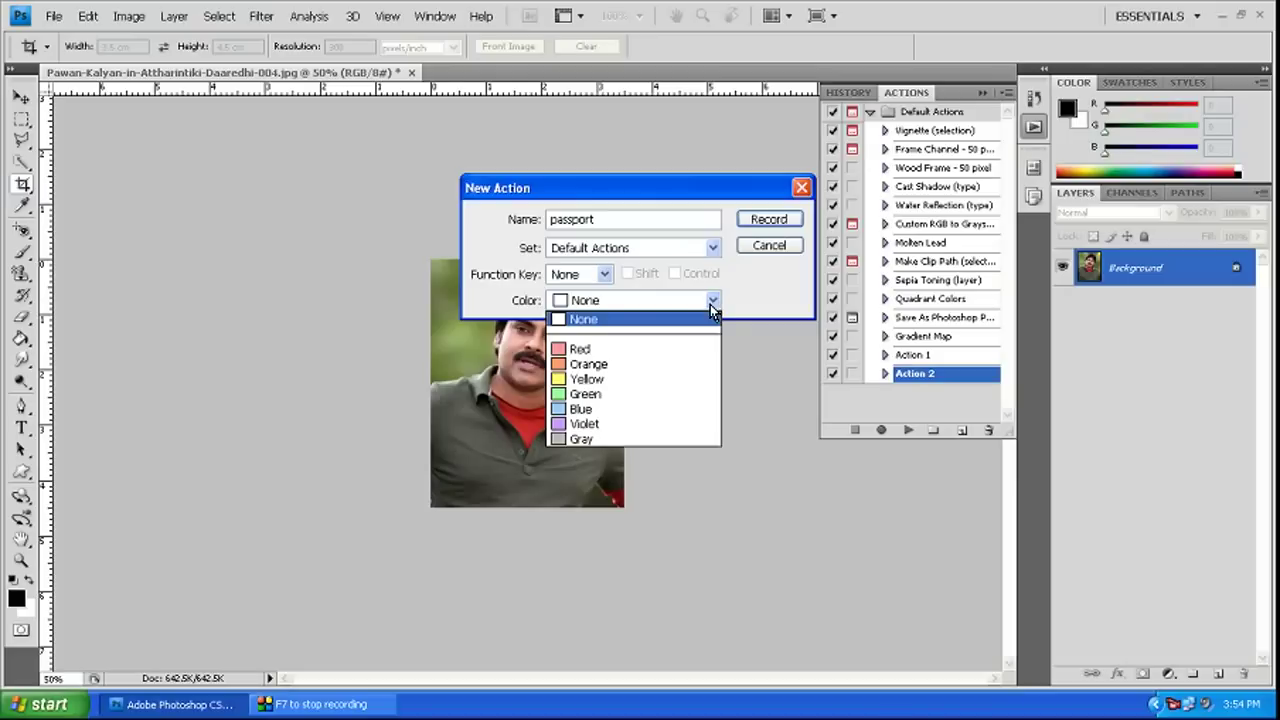
left_click(666, 342)
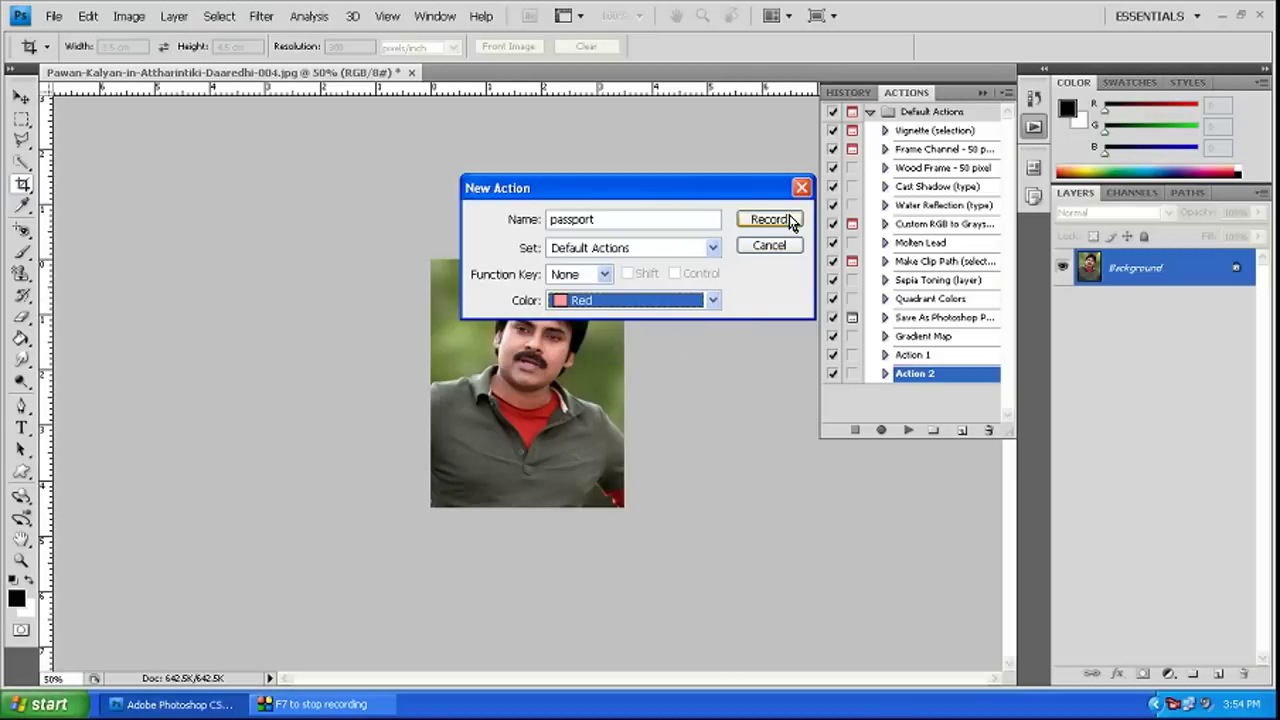
left_click(769, 219)
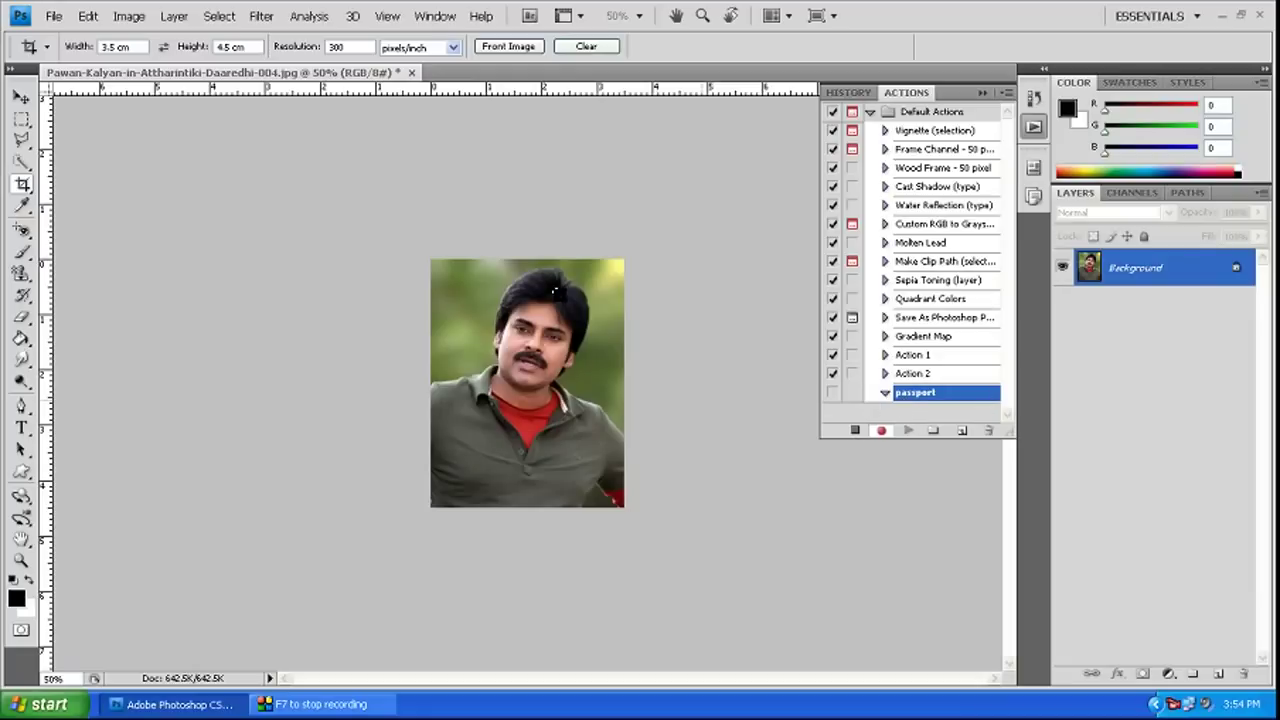
- Select the whole photo with the Rectangular Marquee, apply a 3 px black stroke inside its edge, and deselect
left_click(25, 122)
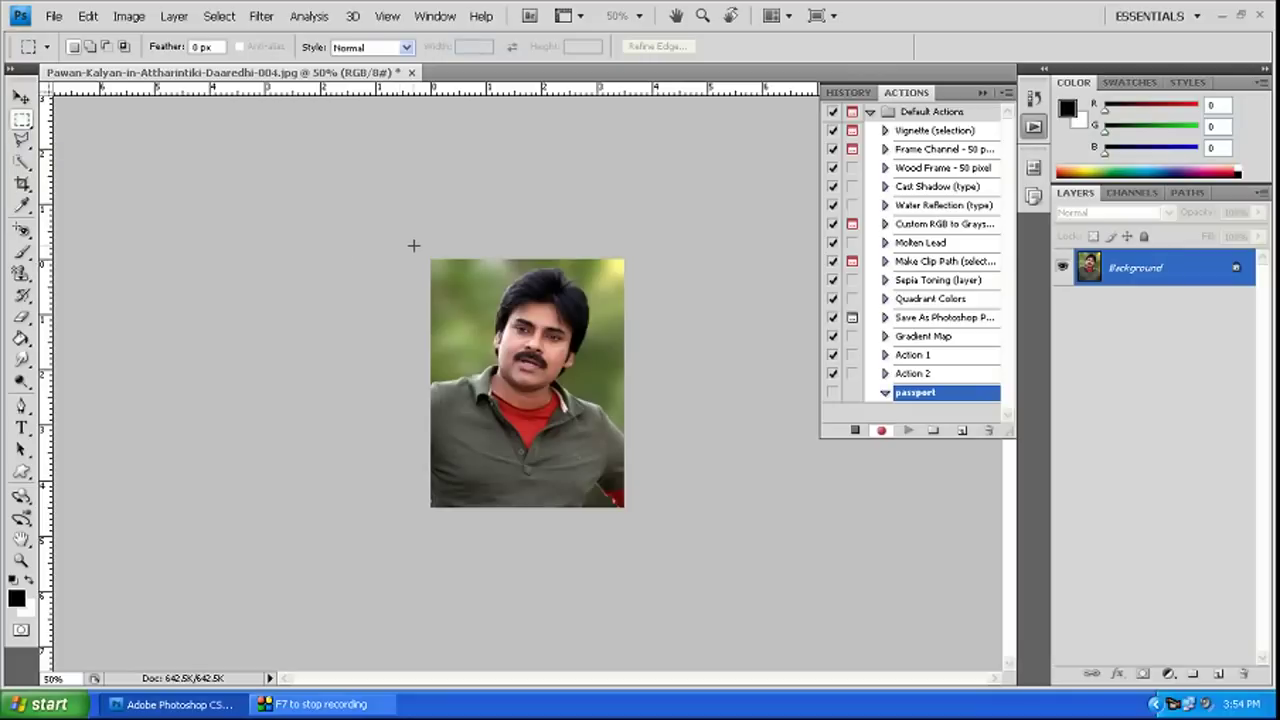
left_click_drag(413, 245, 670, 566)
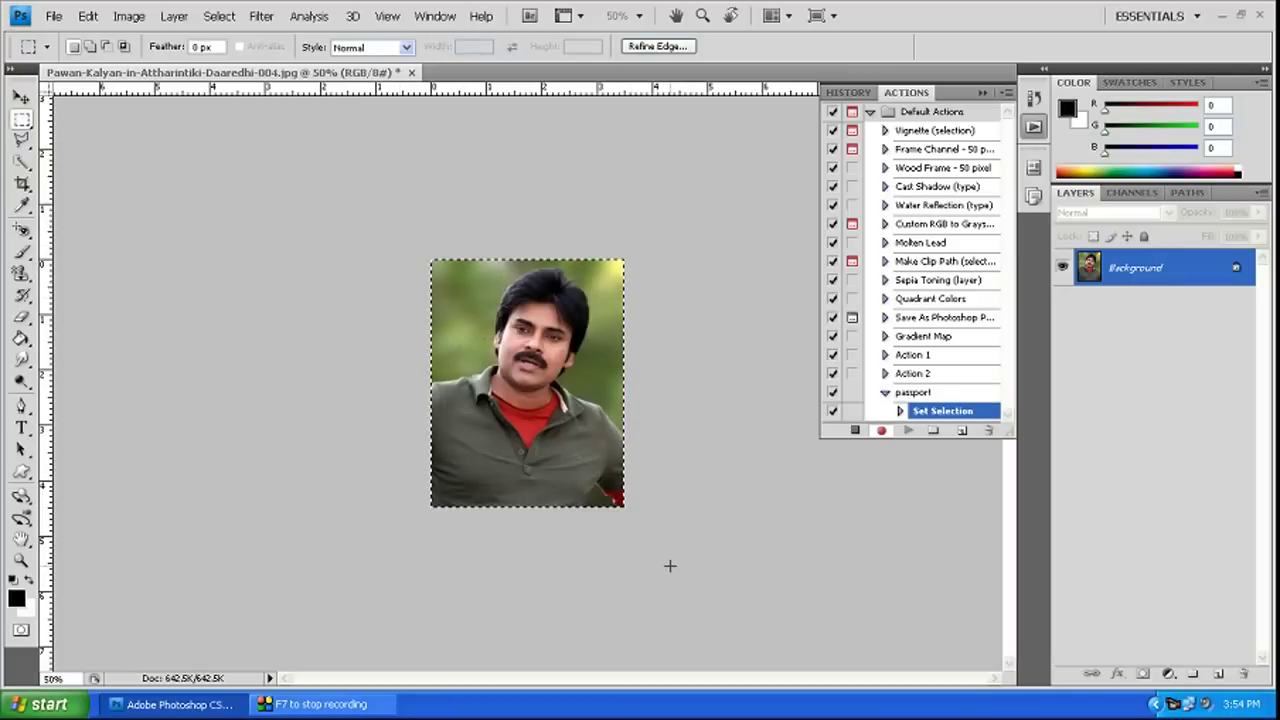
left_click(87, 17)
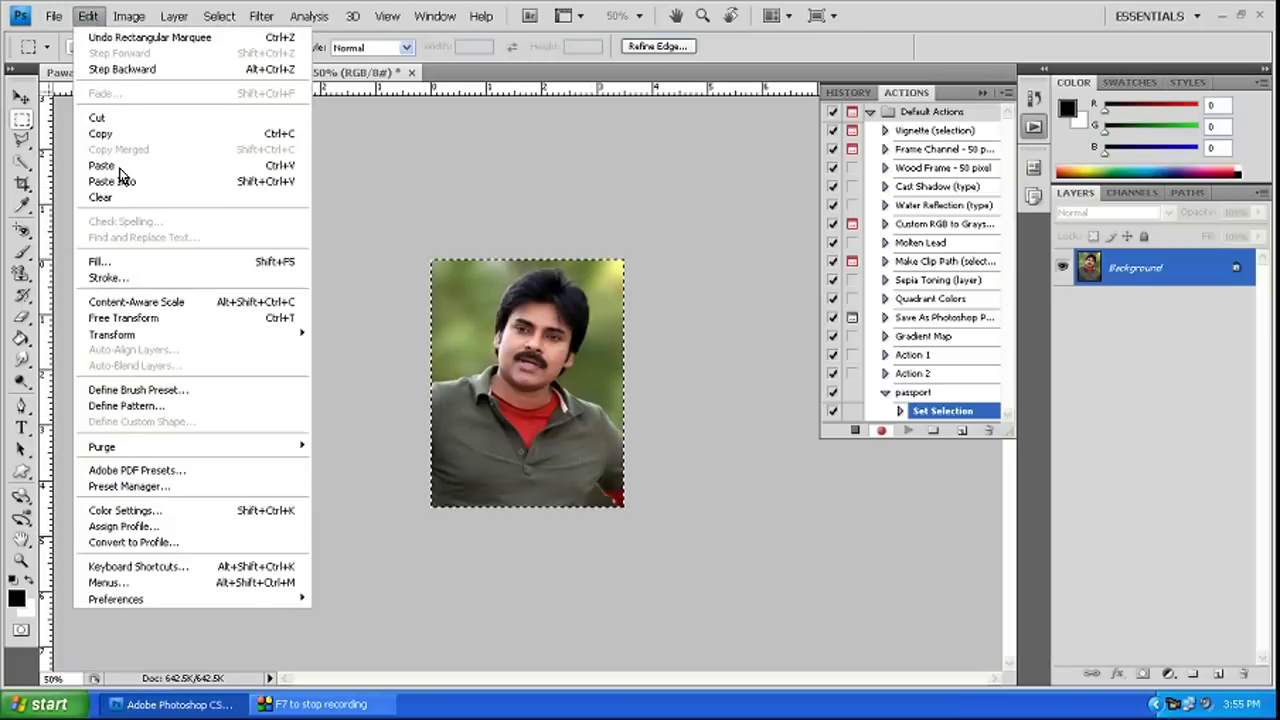
left_click(146, 280)
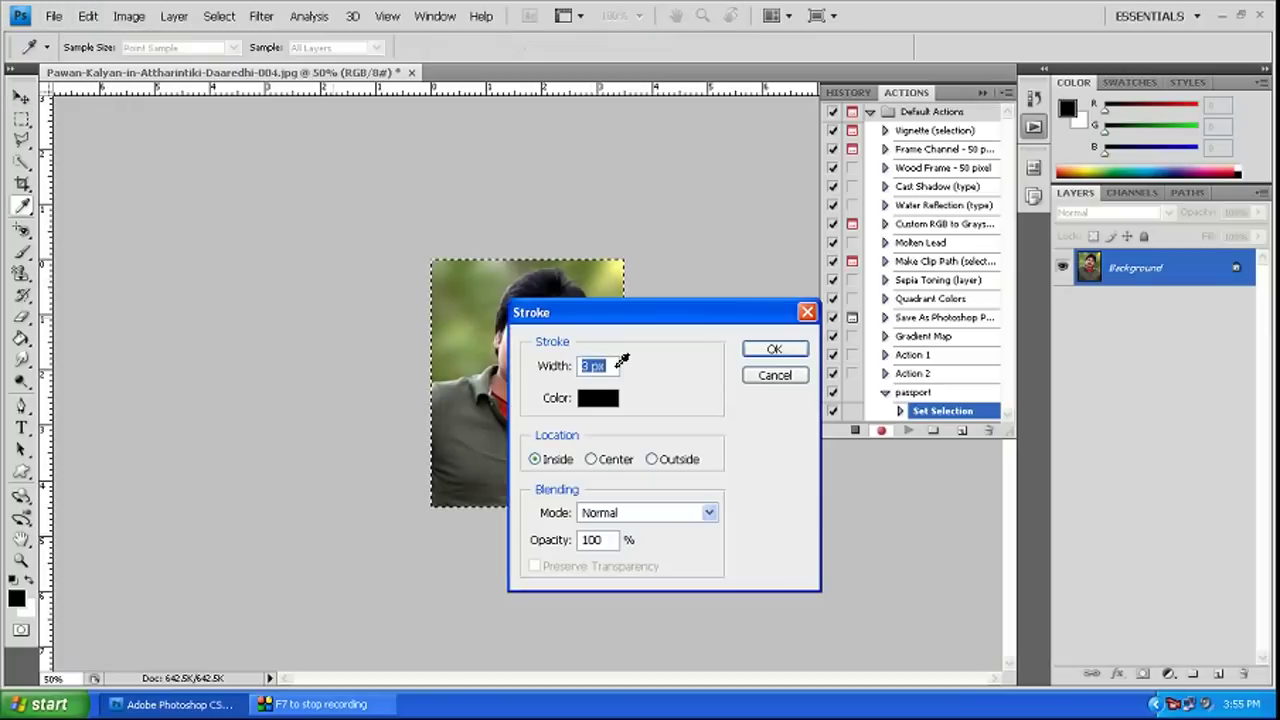
left_click(772, 351)
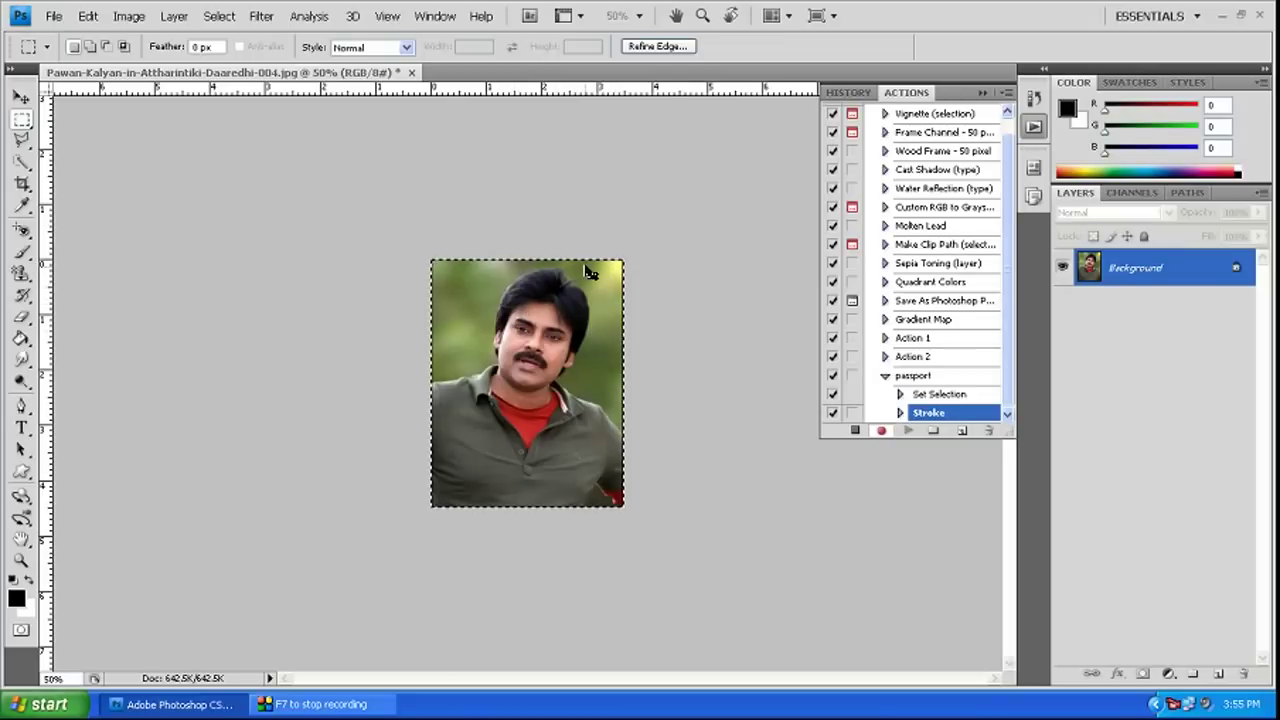
key("ctrl+d")
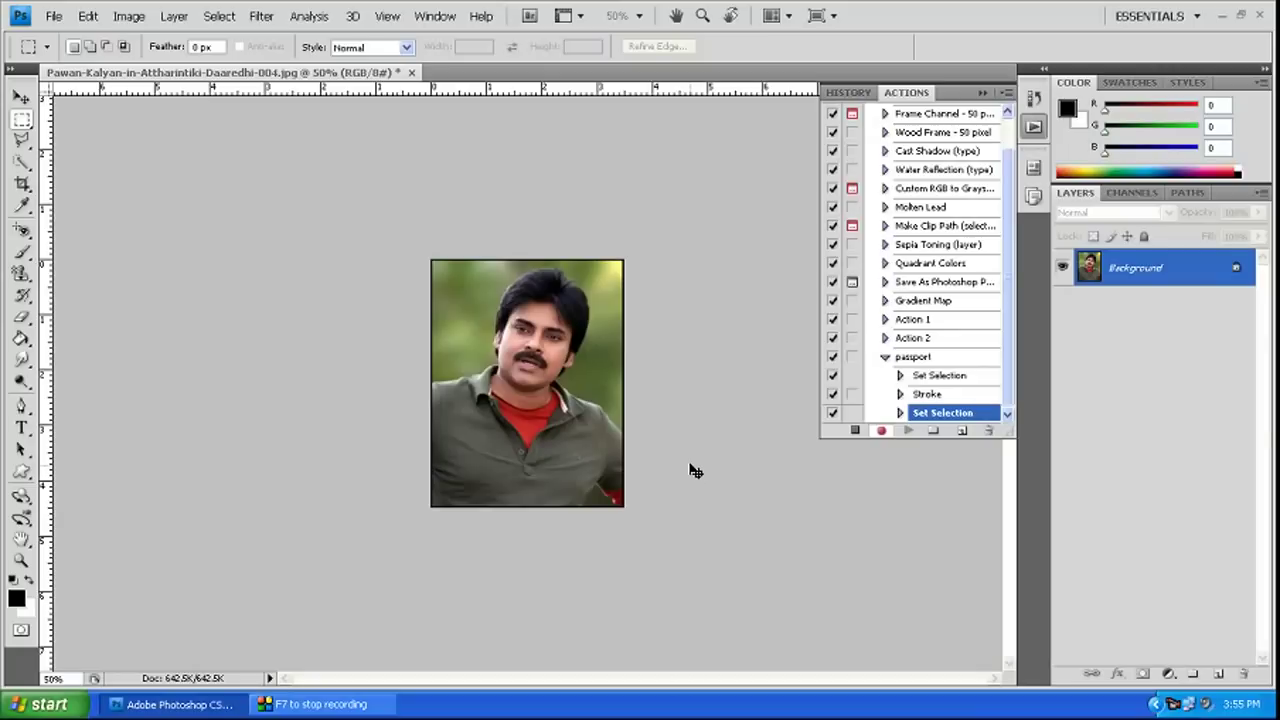
- Copy the whole bordered photo and paste it into a new document using the Photo preset at Landscape, 4 x 6
key("ctrl+a")
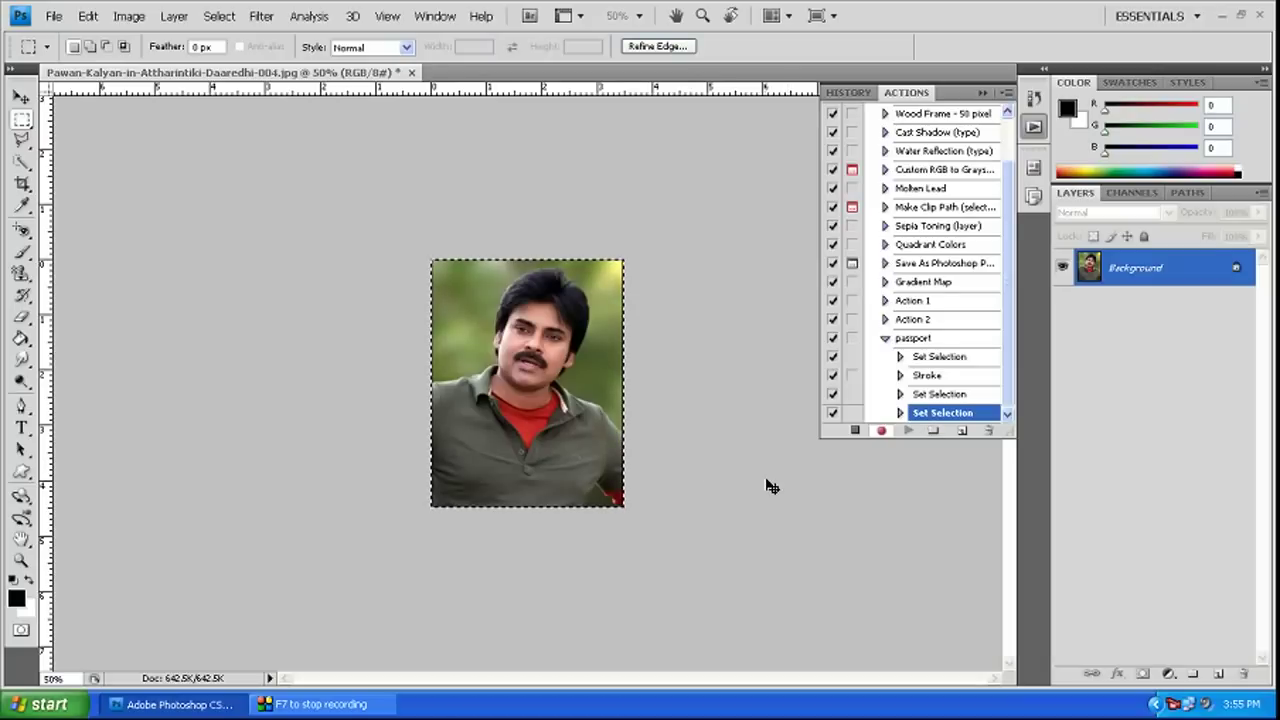
key("ctrl+c")
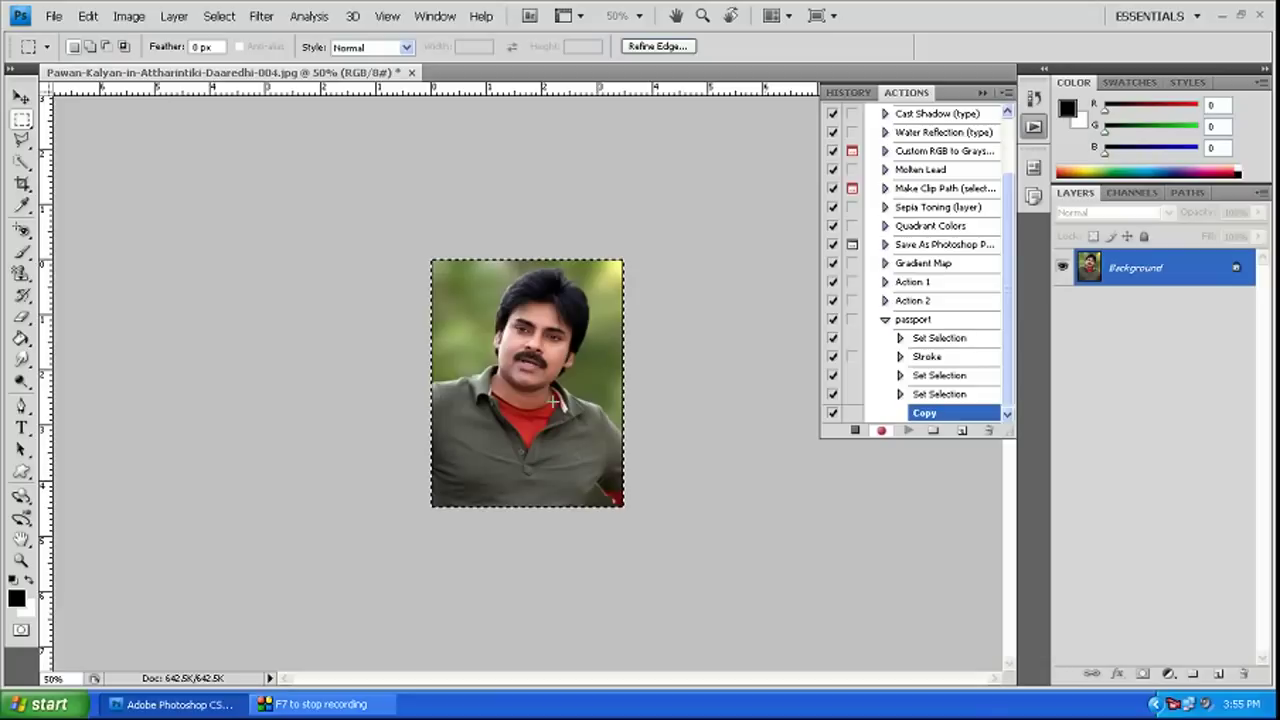
left_click(55, 18)
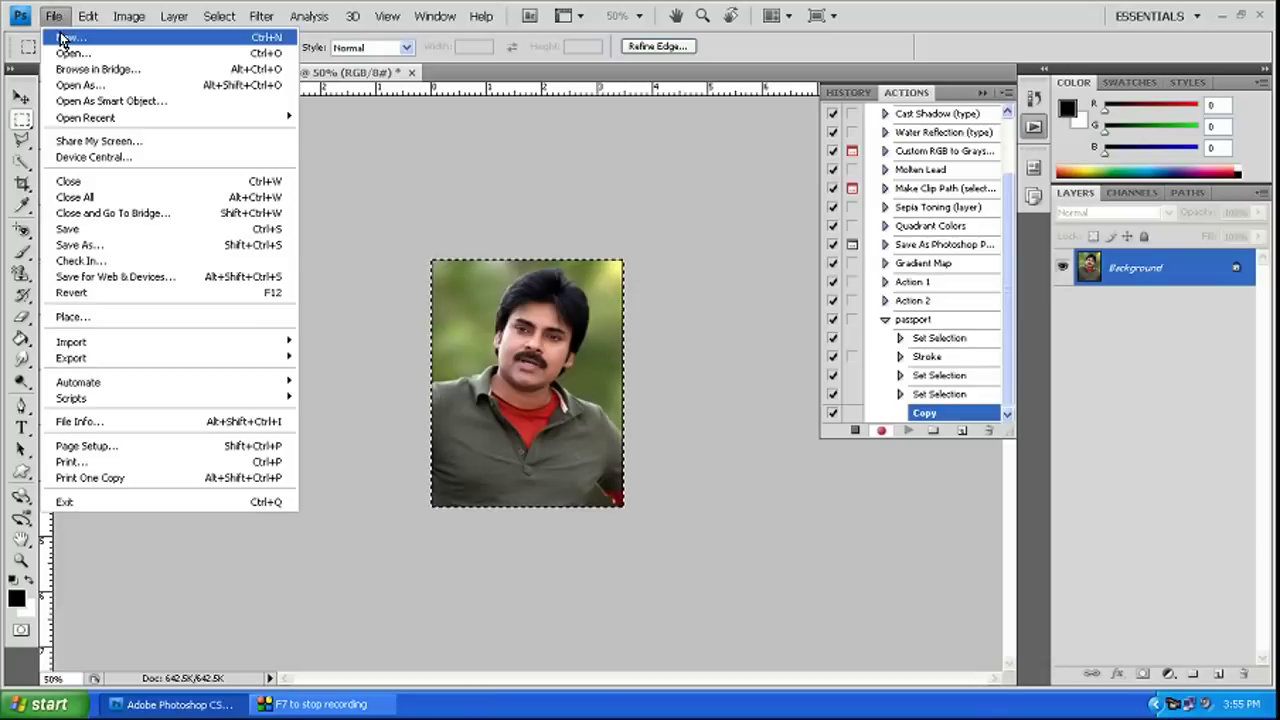
left_click(30, 35)
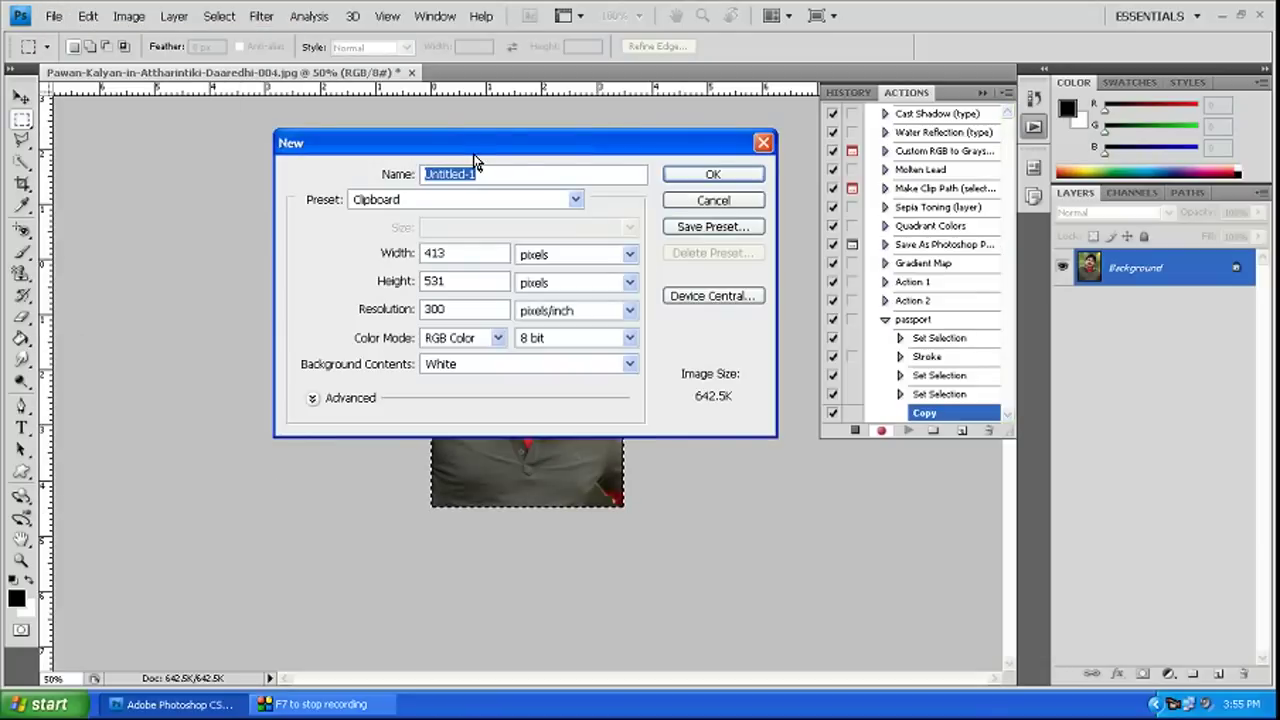
left_click_drag(479, 147, 485, 203)
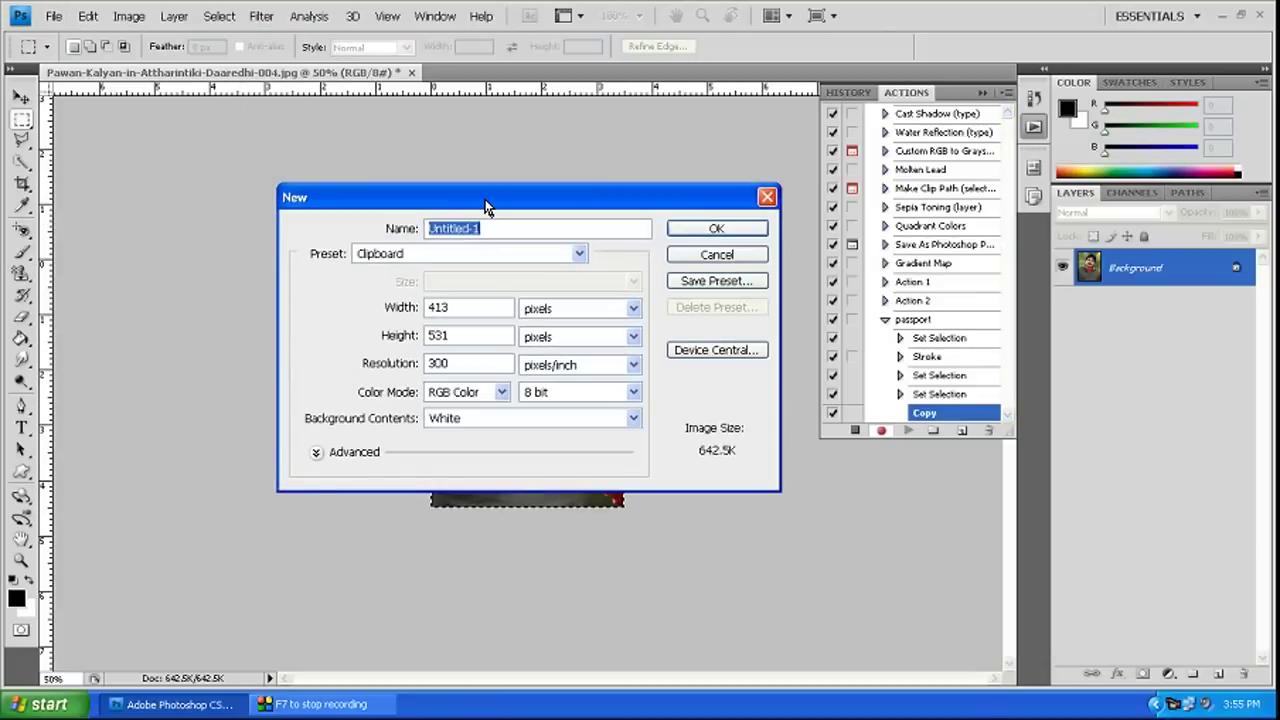
left_click(581, 256)
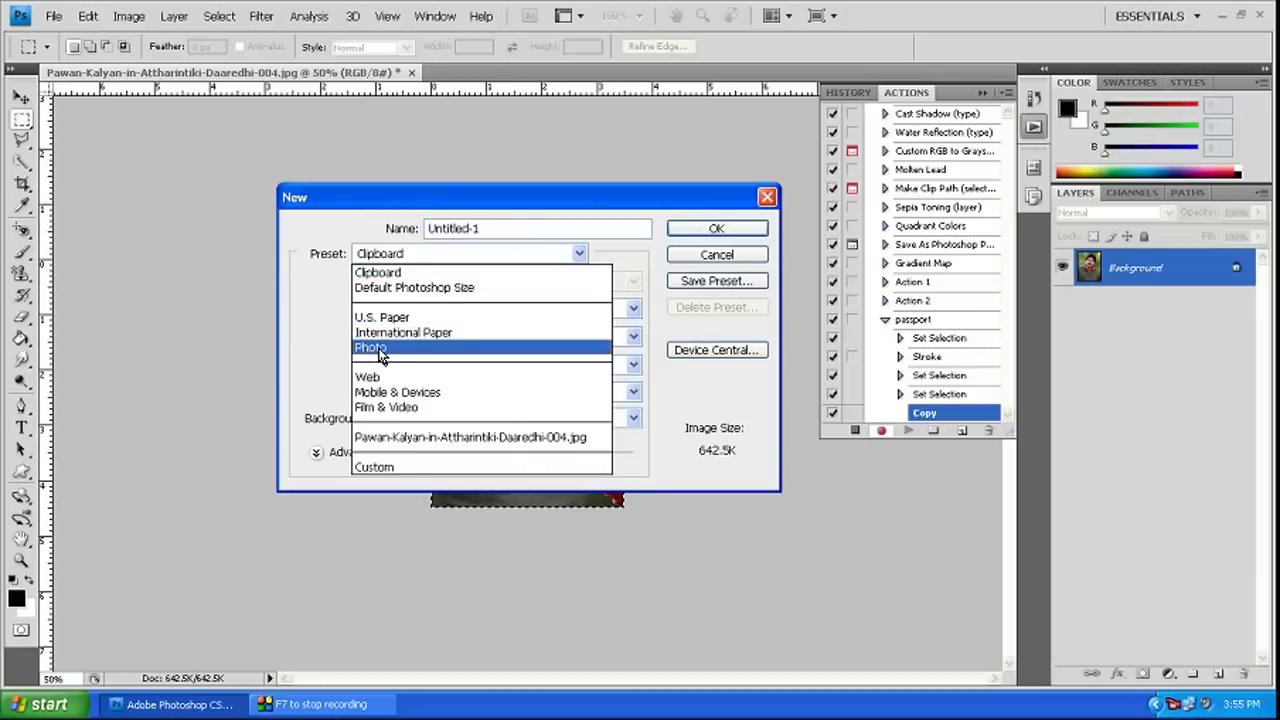
left_click(379, 349)
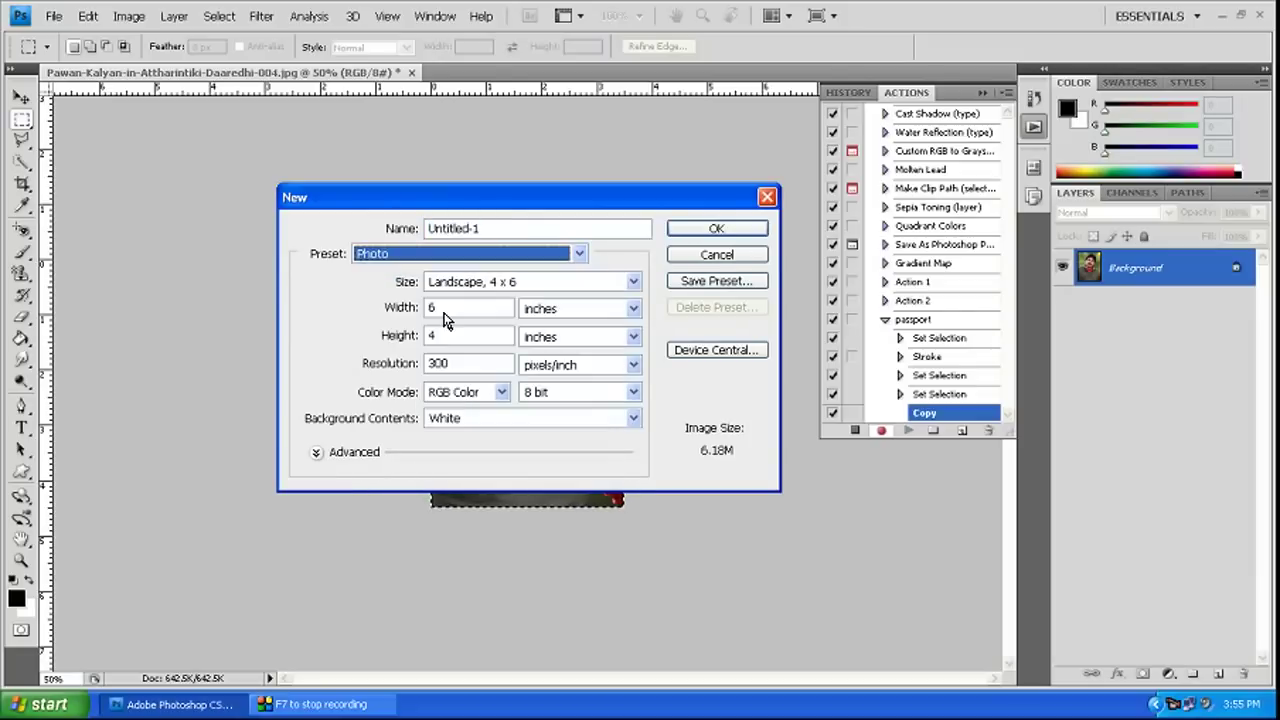
left_click(634, 283)
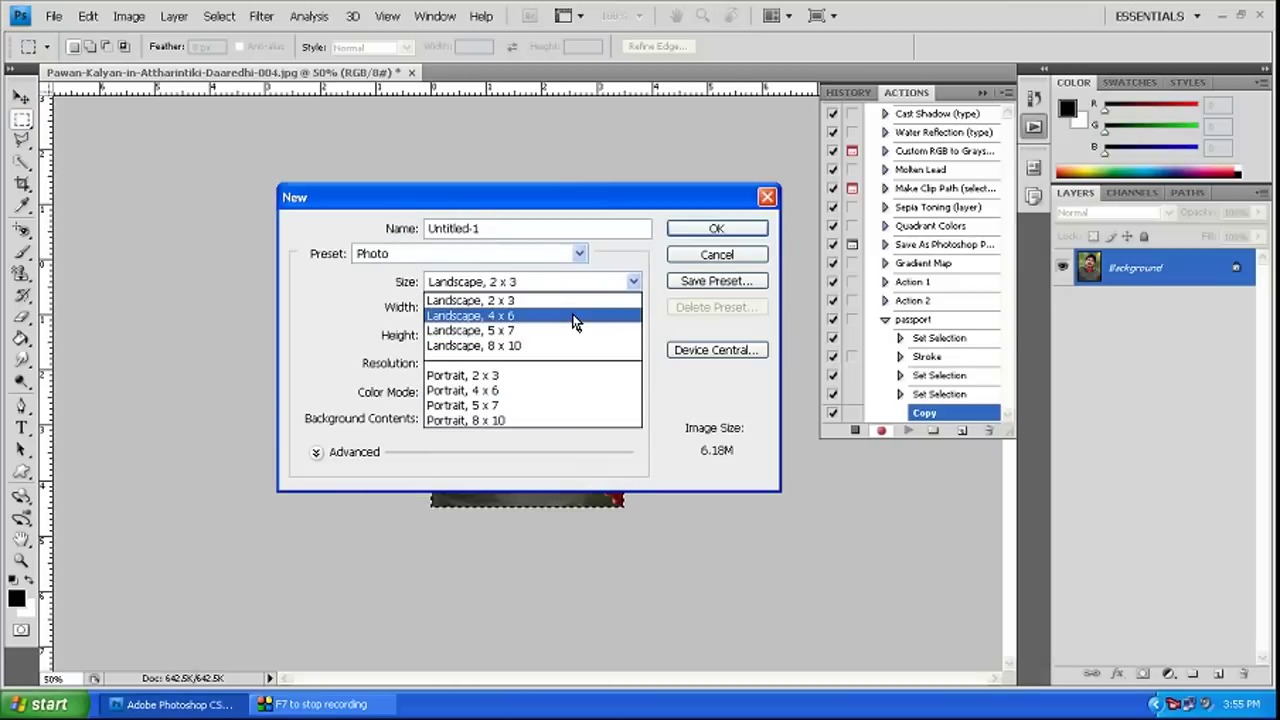
left_click(575, 318)
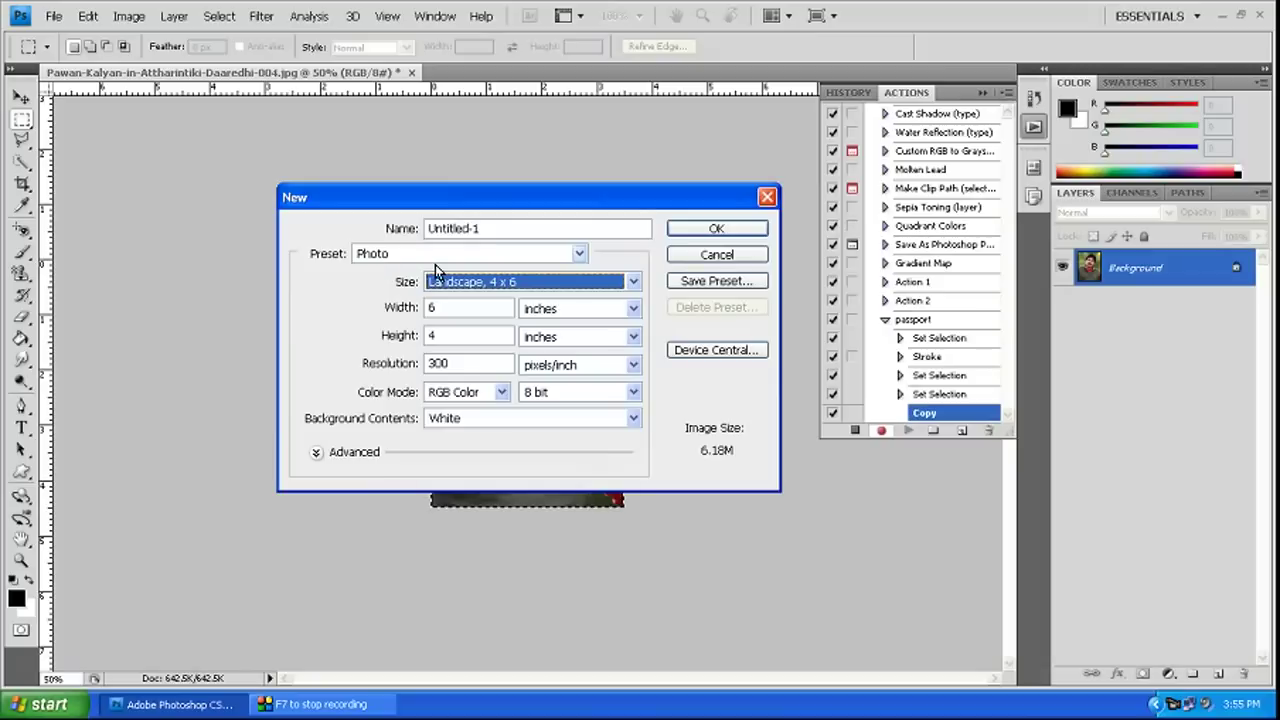
left_click(684, 227)
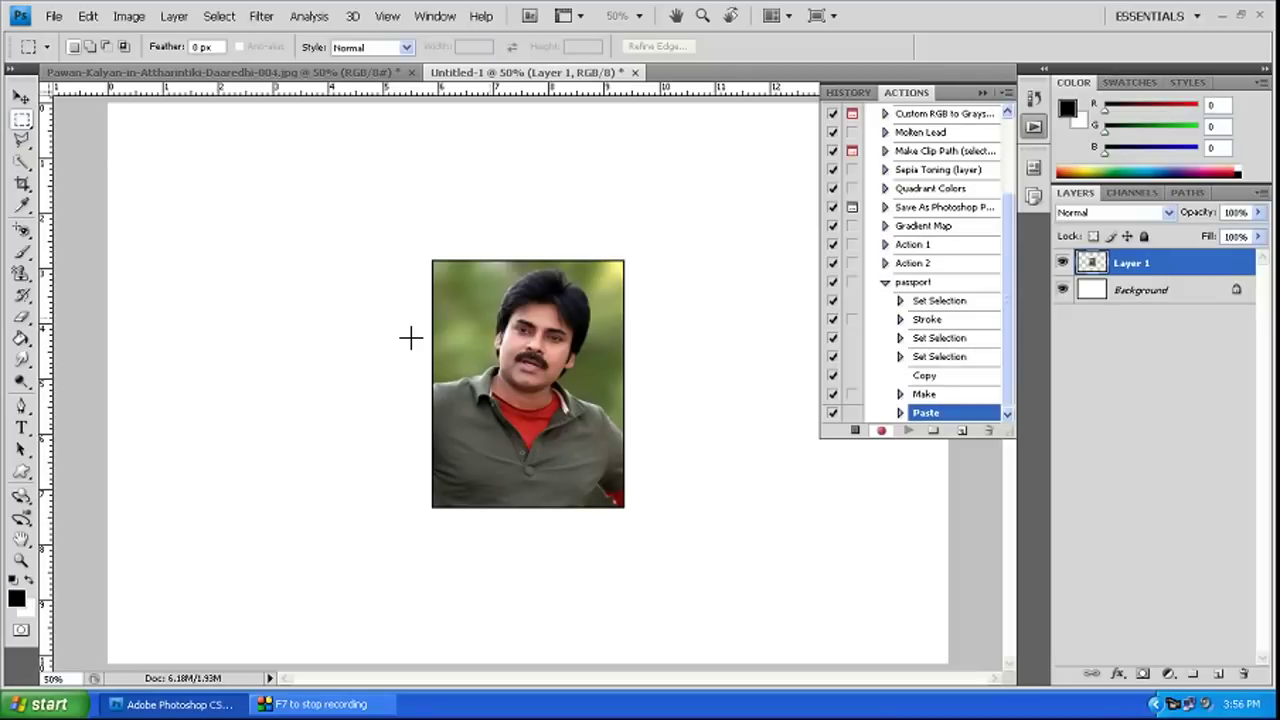
- Move the pasted photo to the page's upper-left corner and add a duplicate beside it, merged into the same layer
left_click(21, 97)
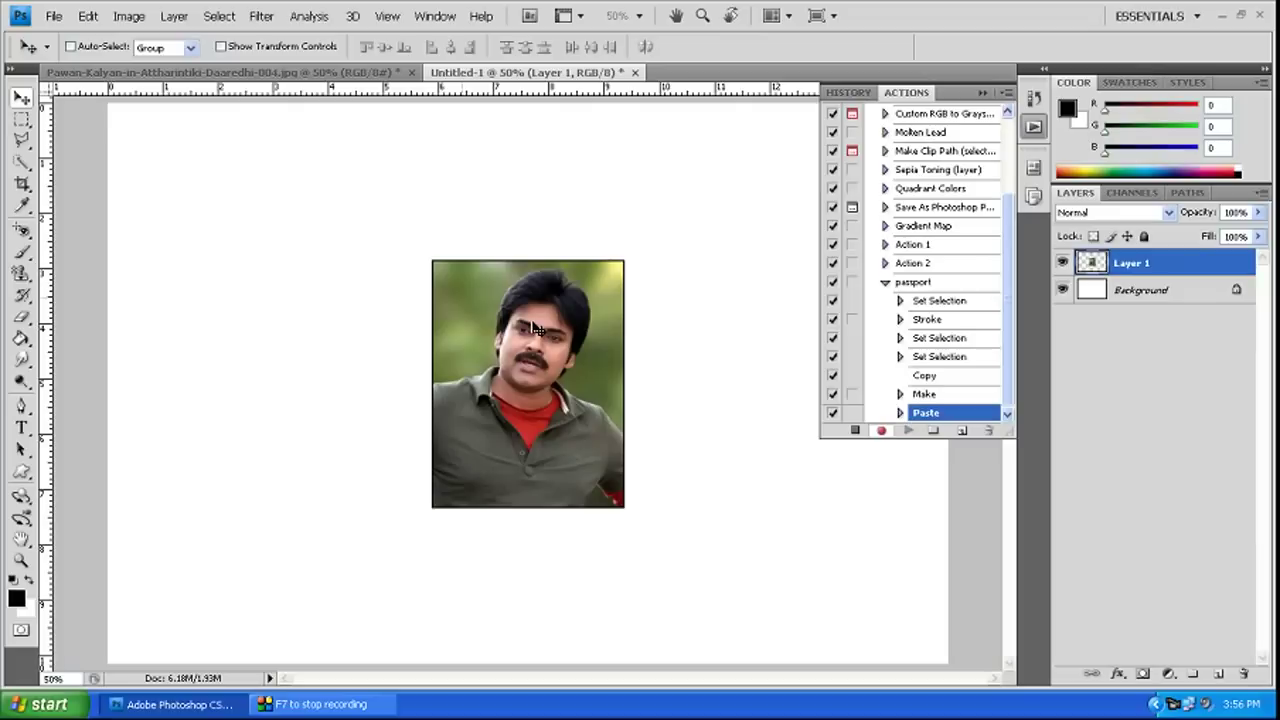
left_click_drag(486, 307, 227, 185)
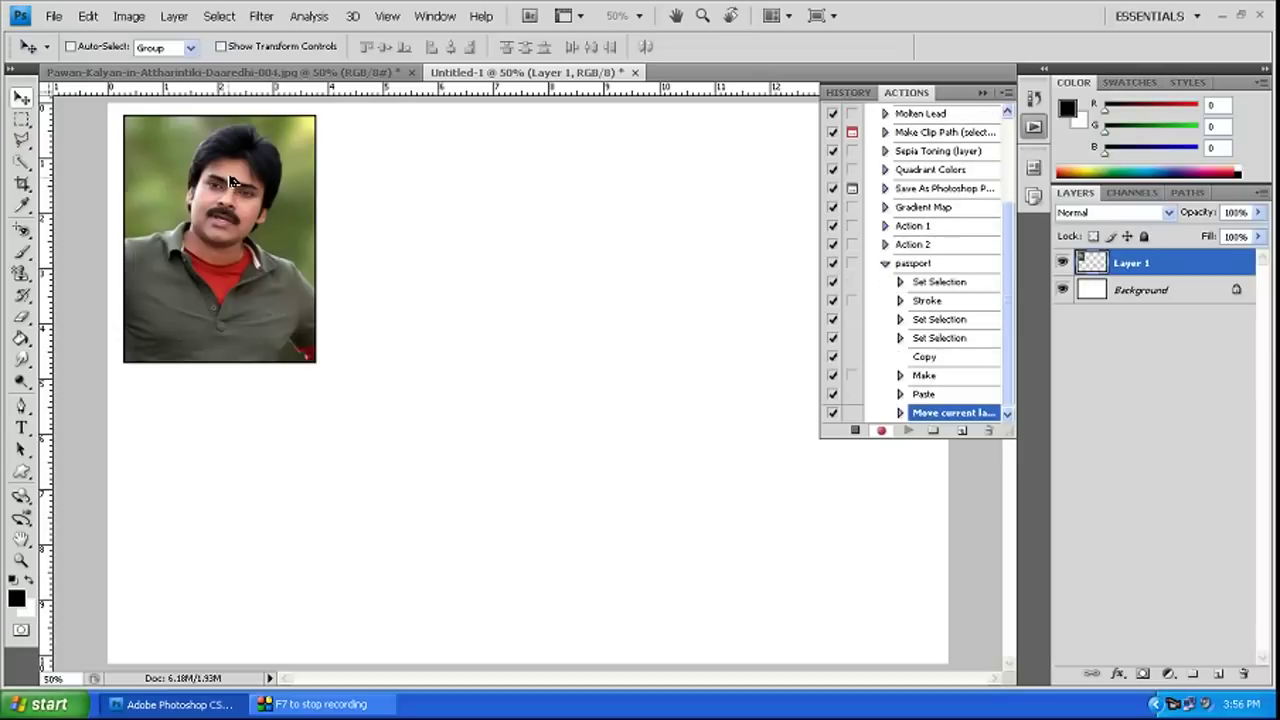
left_click_drag(228, 185, 443, 183)
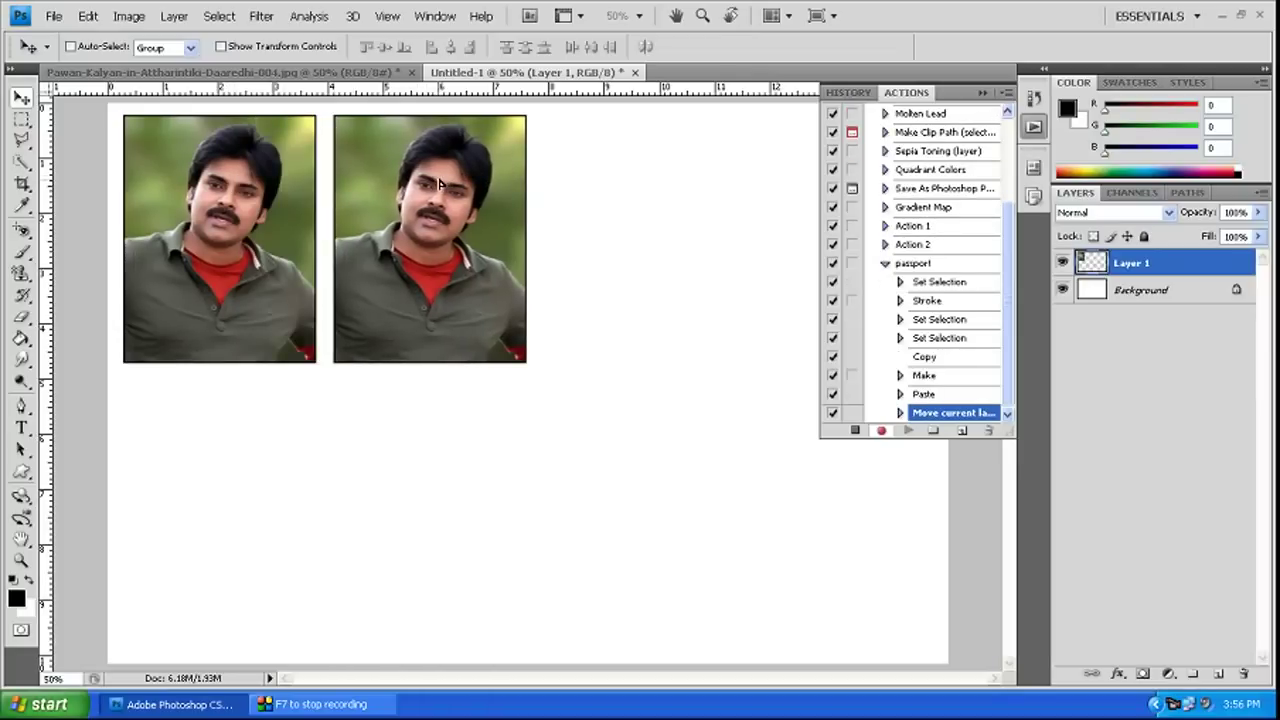
key("ctrl+j")
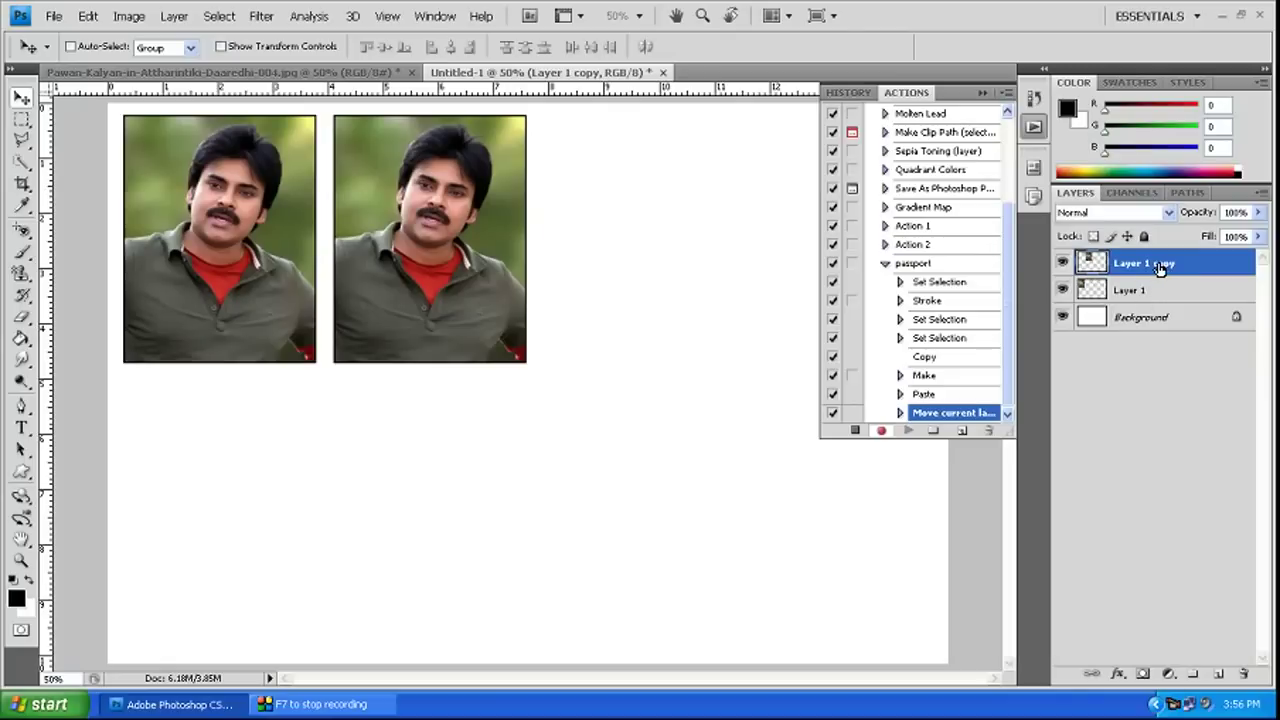
key("ctrl+e")
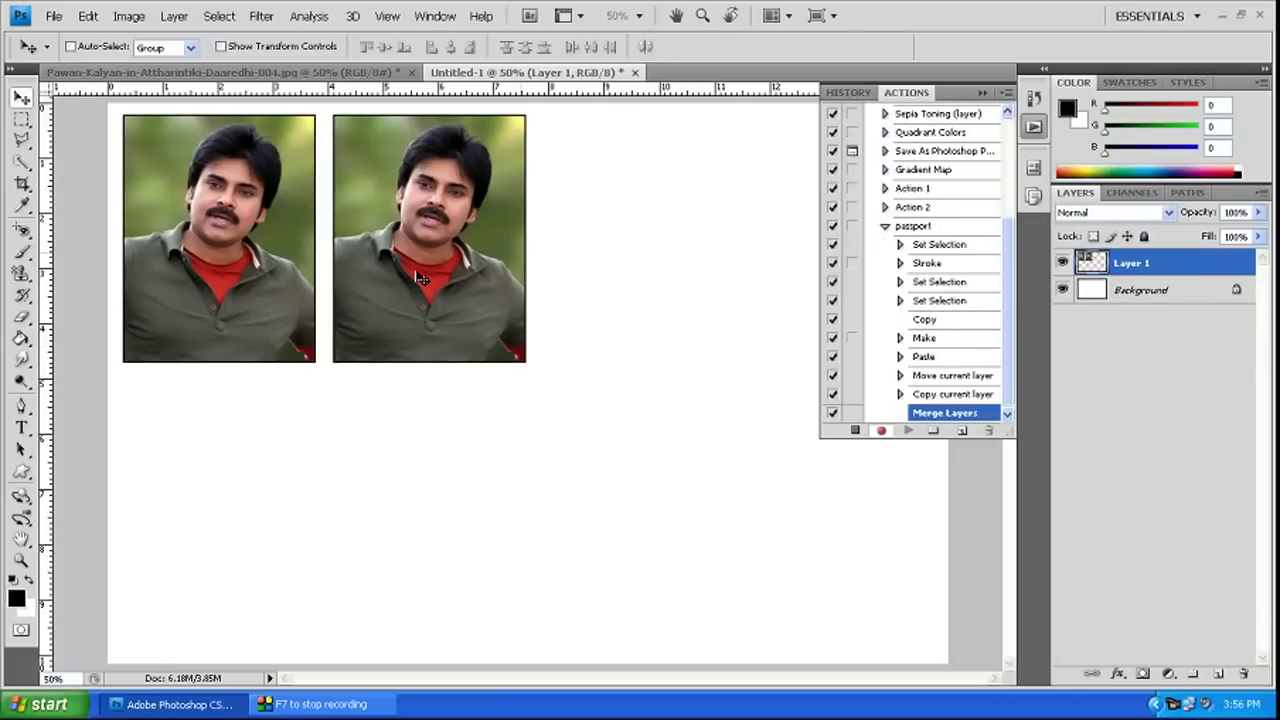
- Duplicate the pair of photos to its right to form a row of four, and merge the copy with Layer 1
left_click_drag(422, 279, 800, 267)
key("ctrl+j")
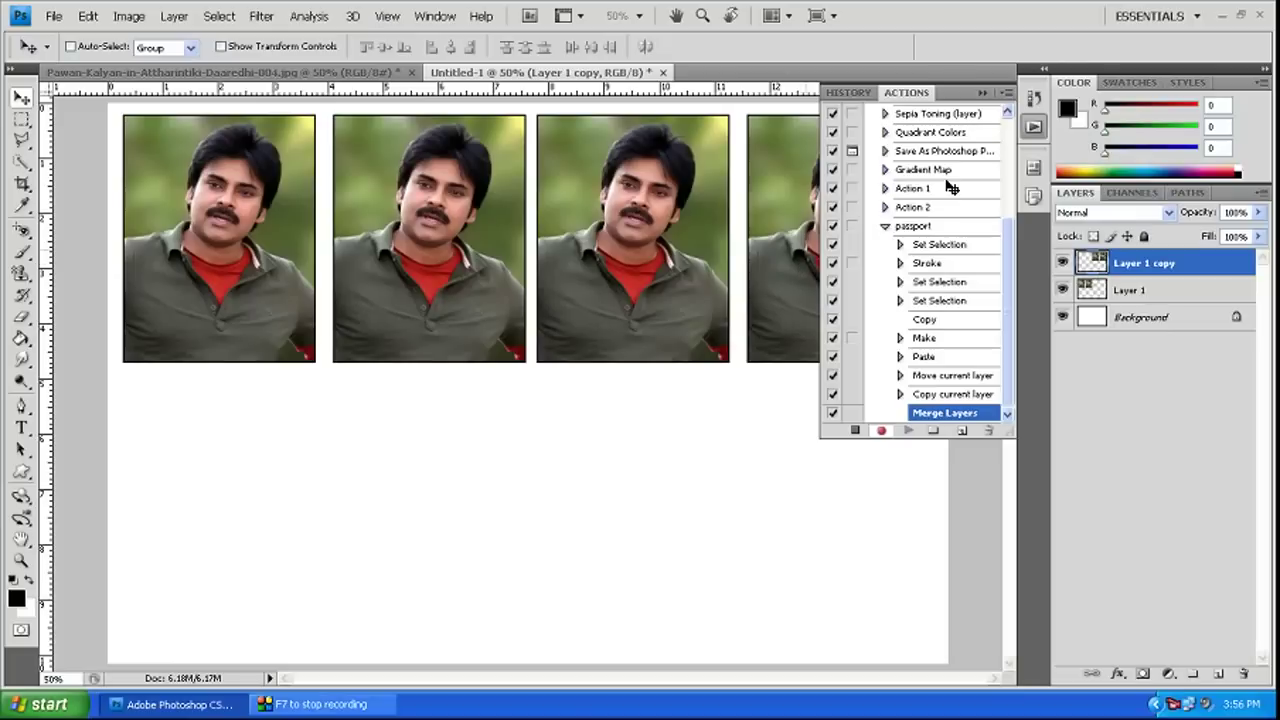
left_click(982, 94)
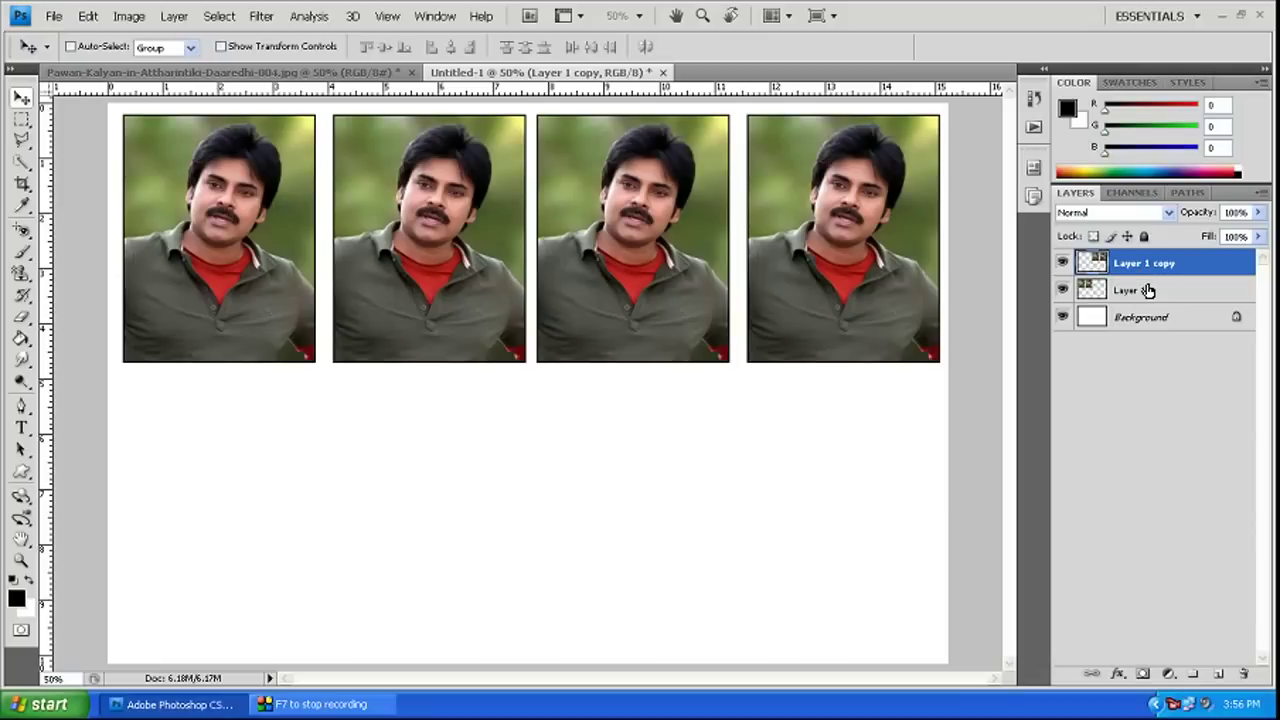
key("ctrl+e")
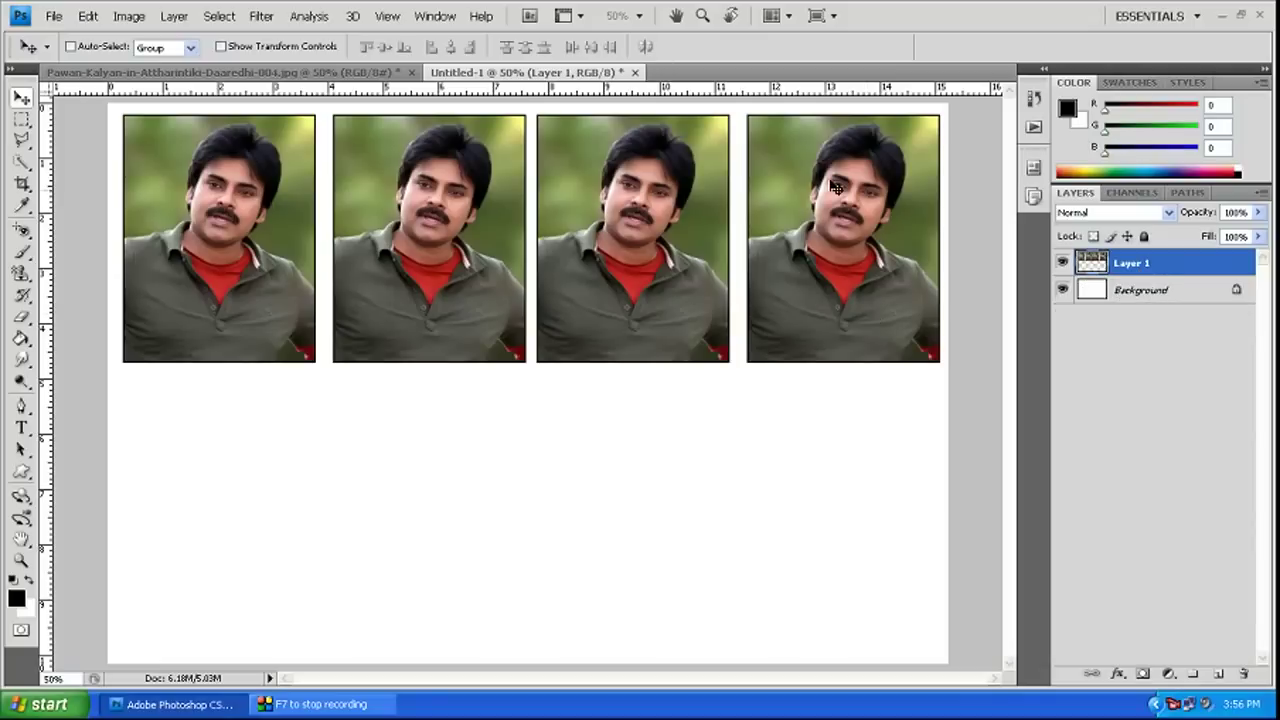
- Duplicate the row of four photos directly below the first row and merge the copy into Layer 1
left_click_drag(835, 205, 827, 432)
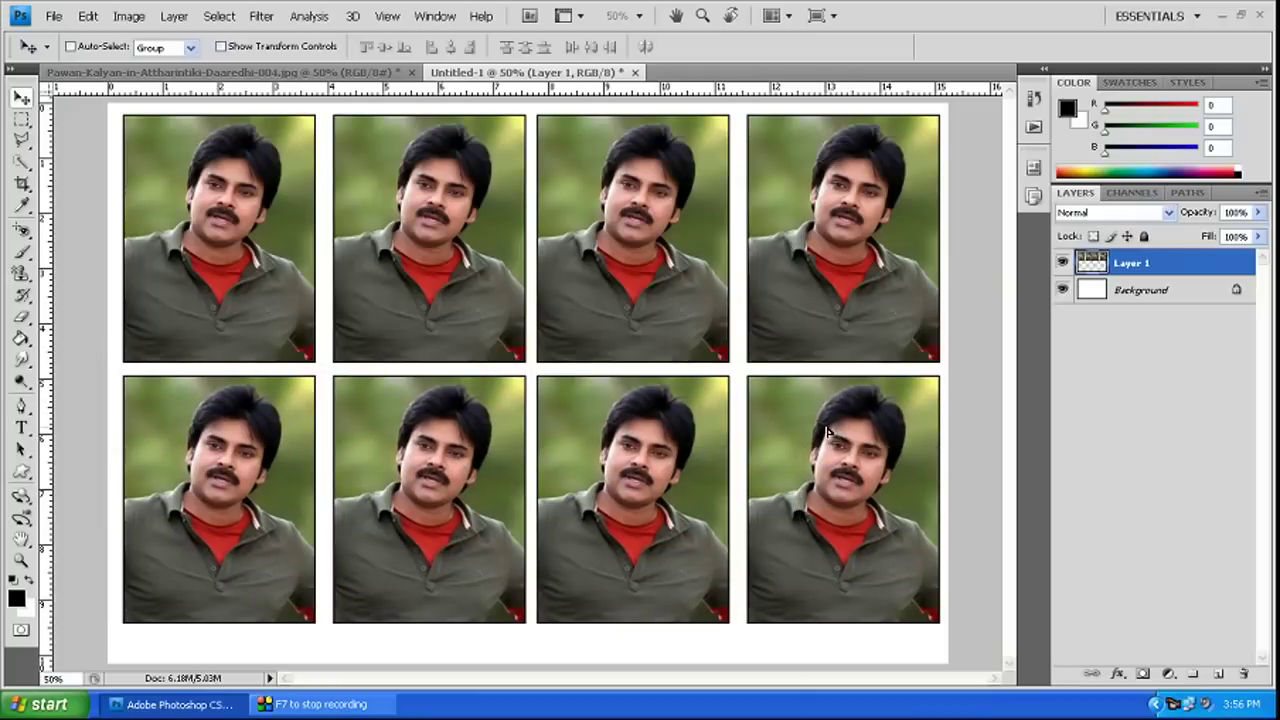
key("ctrl+j")
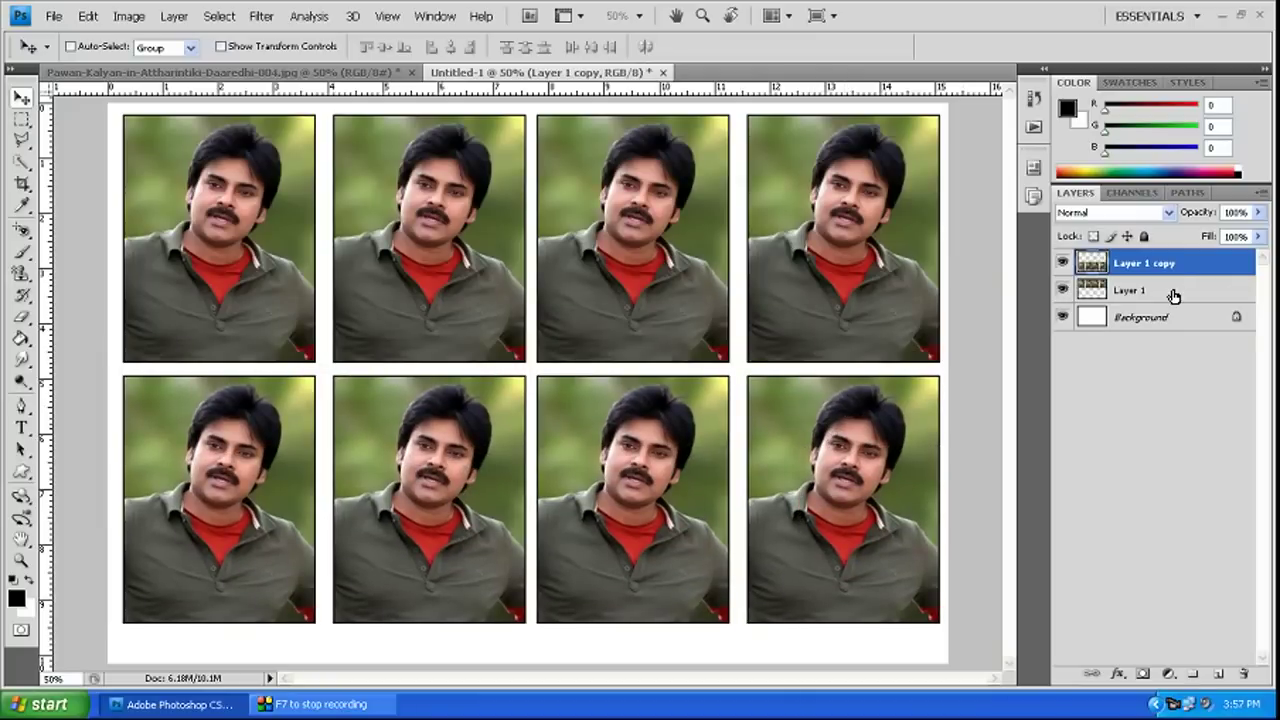
key("ctrl+e")
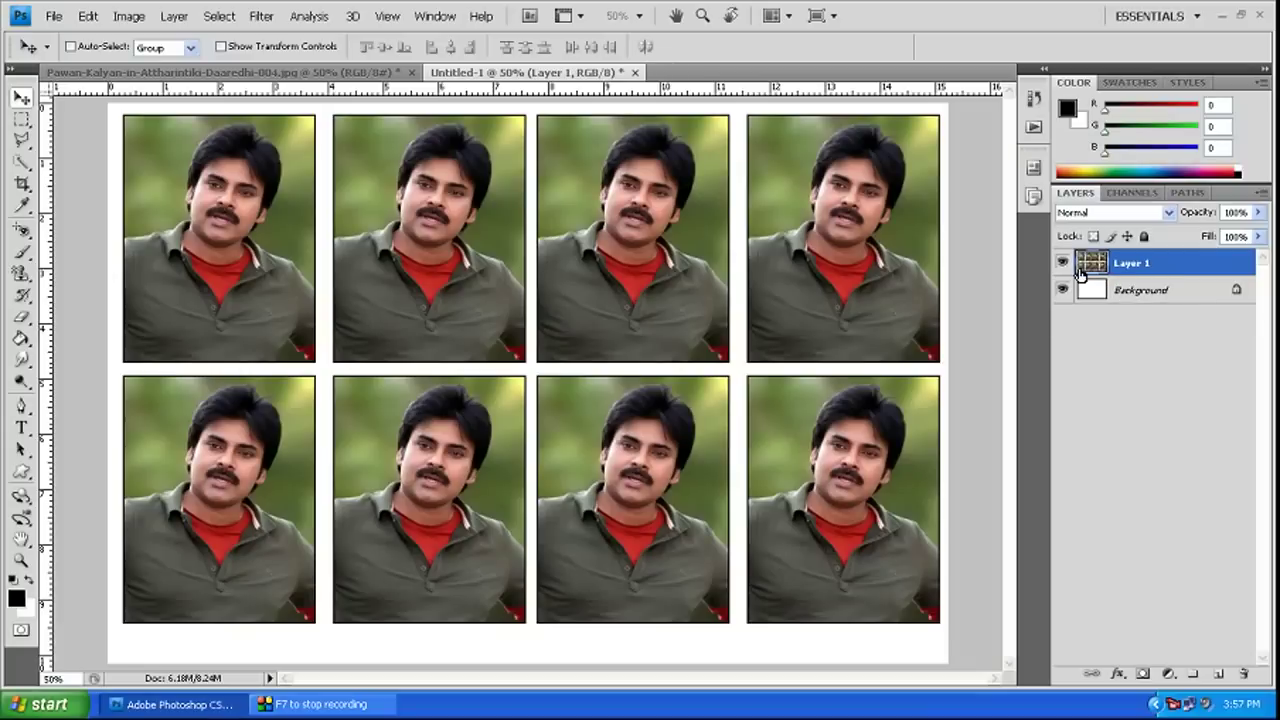
- Convert the Background into a regular layer and align it with Layer 1 by vertical and horizontal centers
double_click(1138, 292)
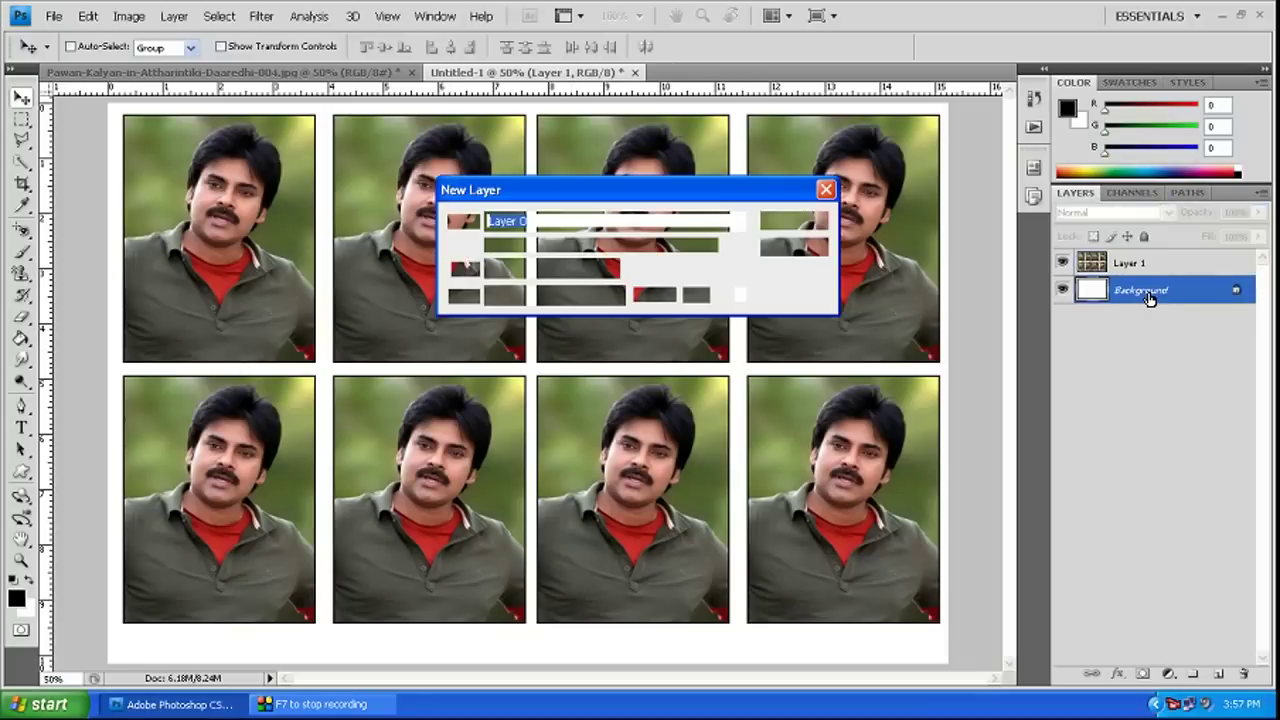
left_click(793, 221)
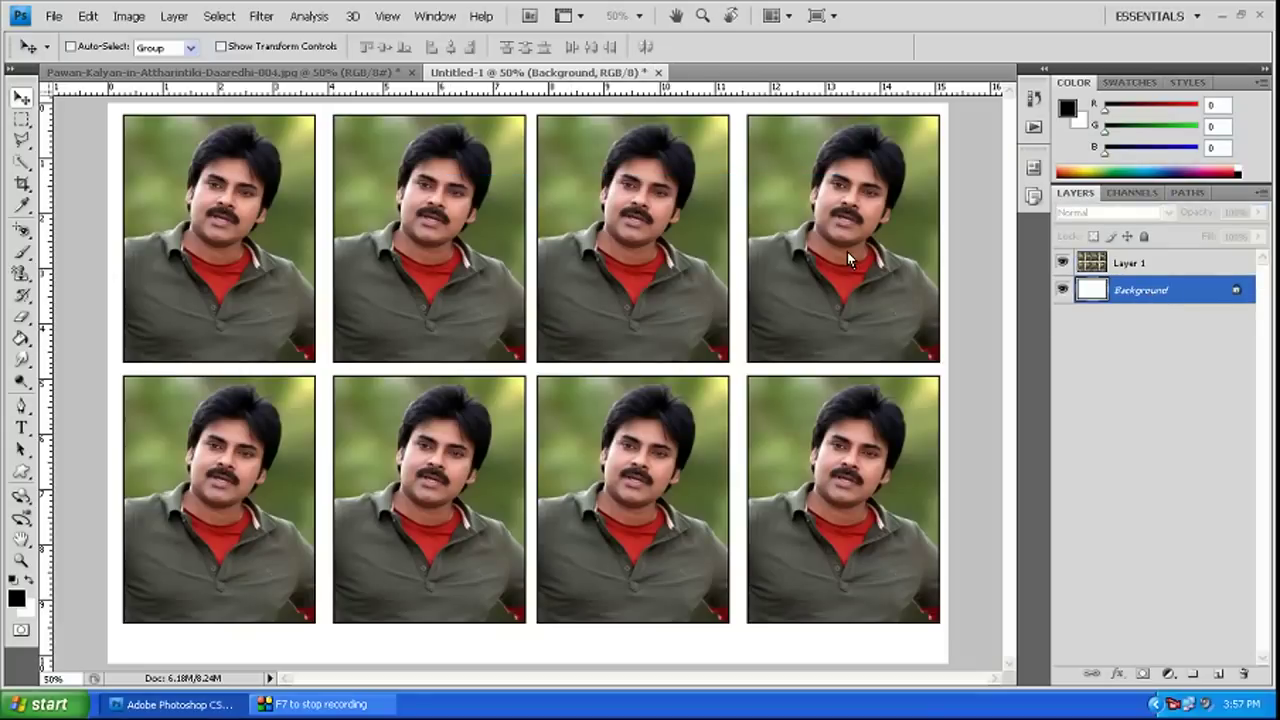
left_click(1171, 265, "shift")
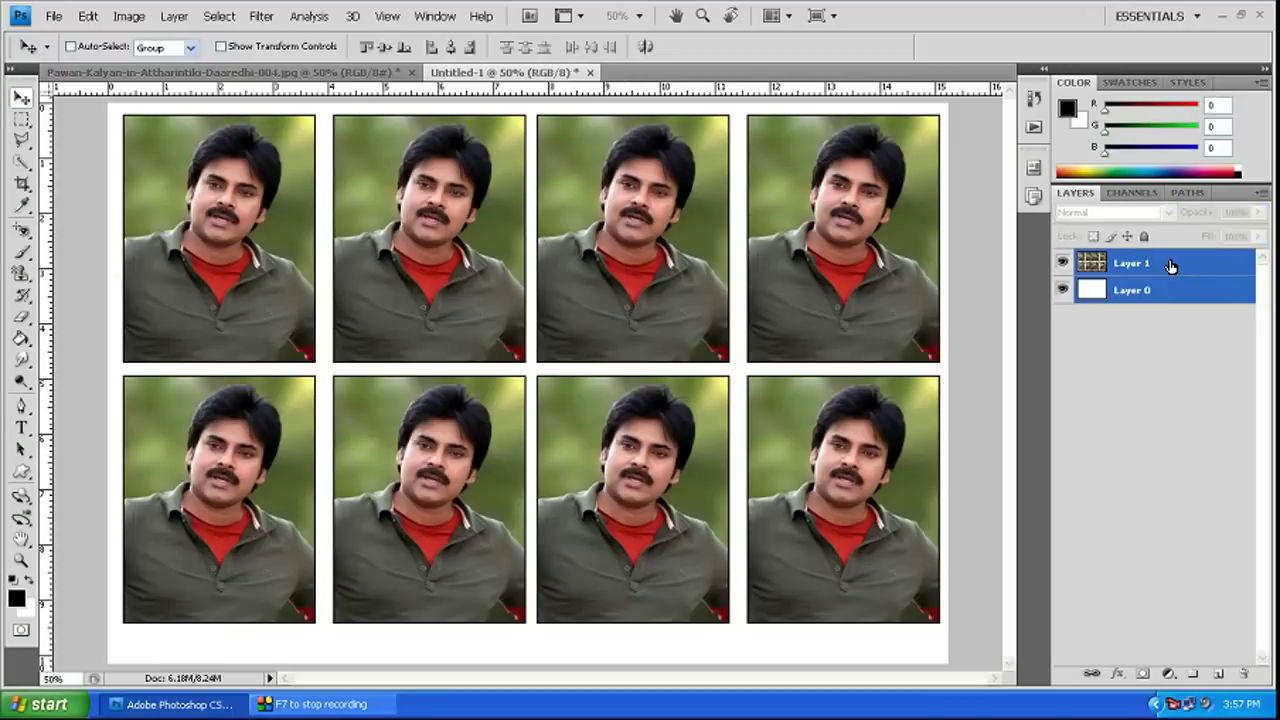
left_click(384, 53)
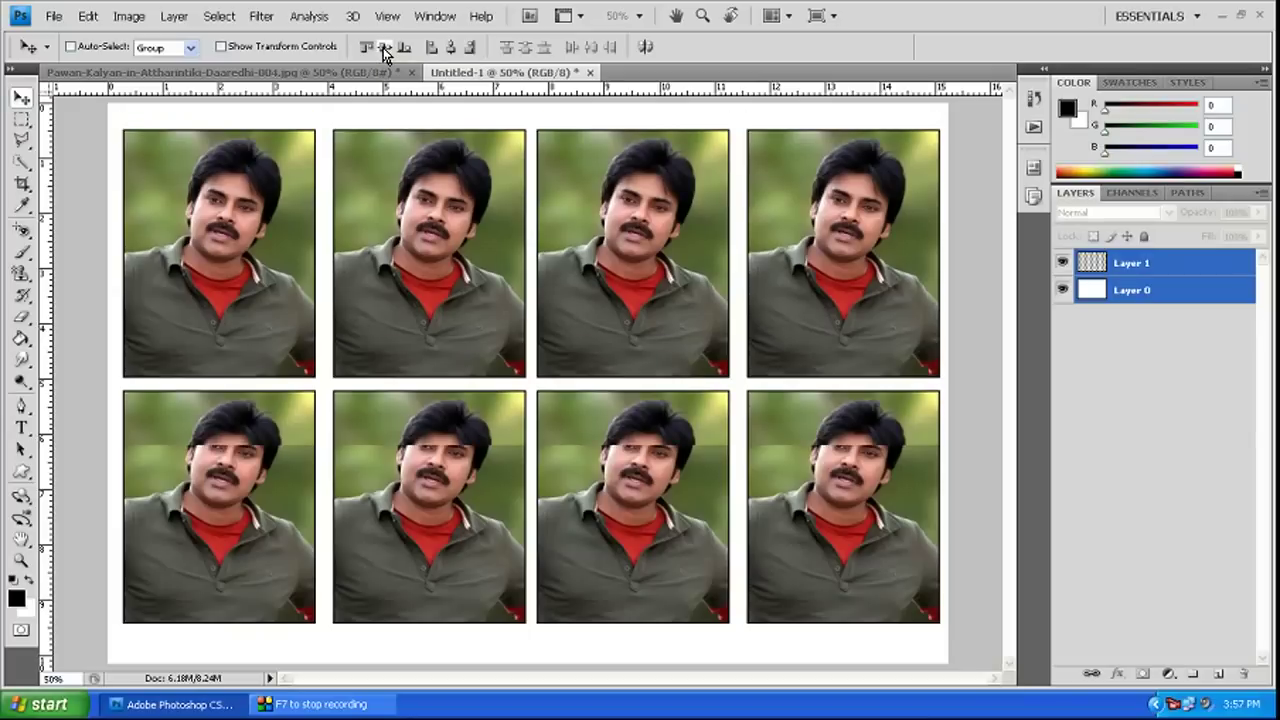
left_click(452, 47)
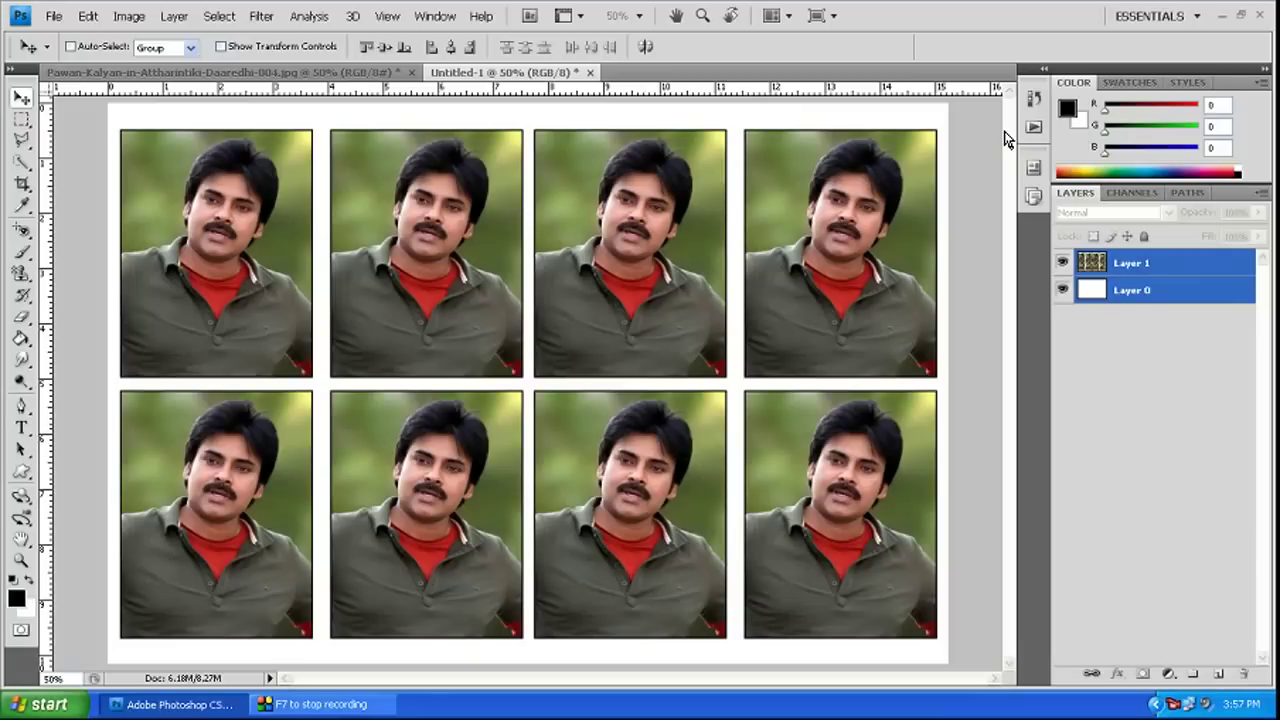
- Stop recording the passport action and collapse the list of actions
left_click(1036, 132)
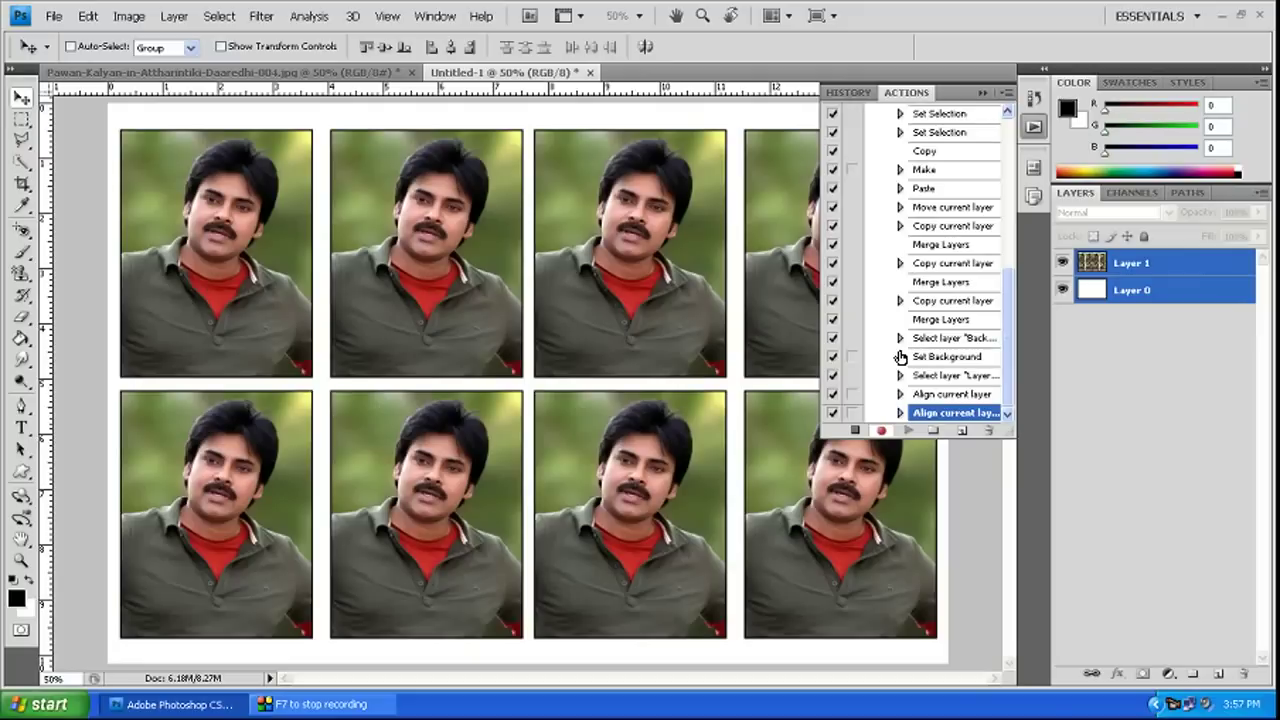
left_click(855, 431)
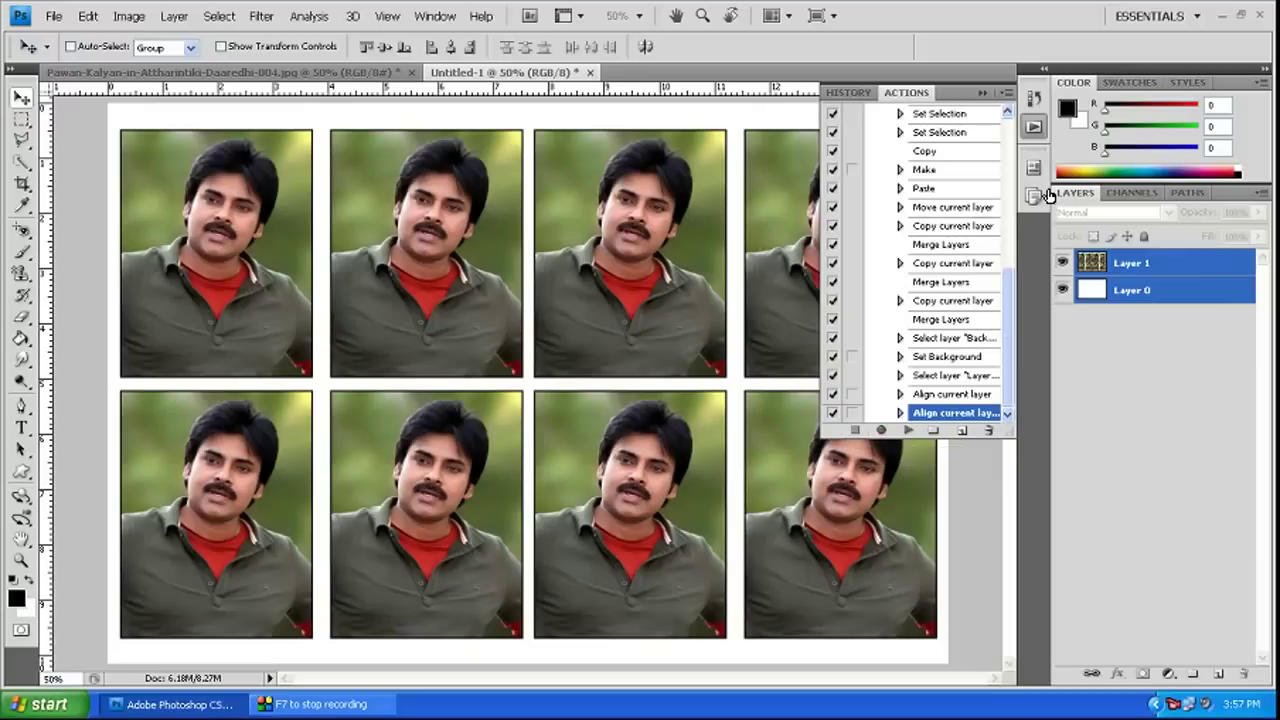
left_click(970, 80)
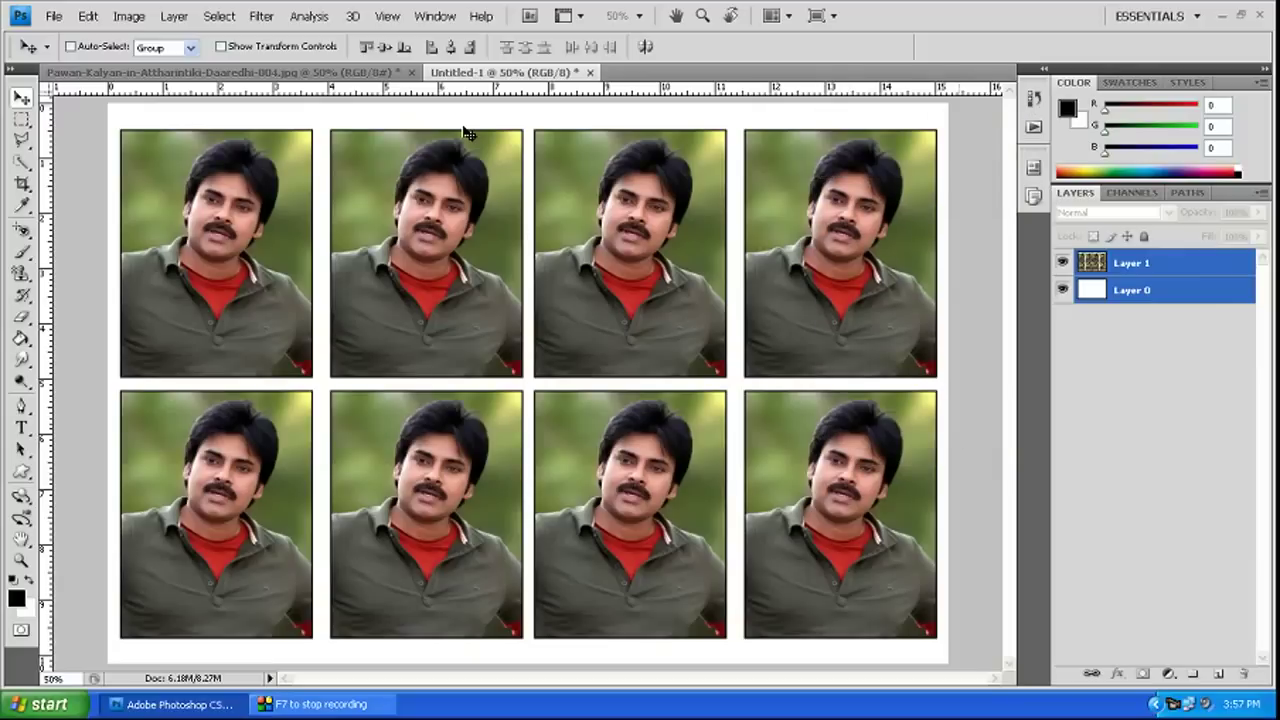
- Close the Untitled-1 photo sheet and the cropped source photo without saving either document
left_click(591, 73)
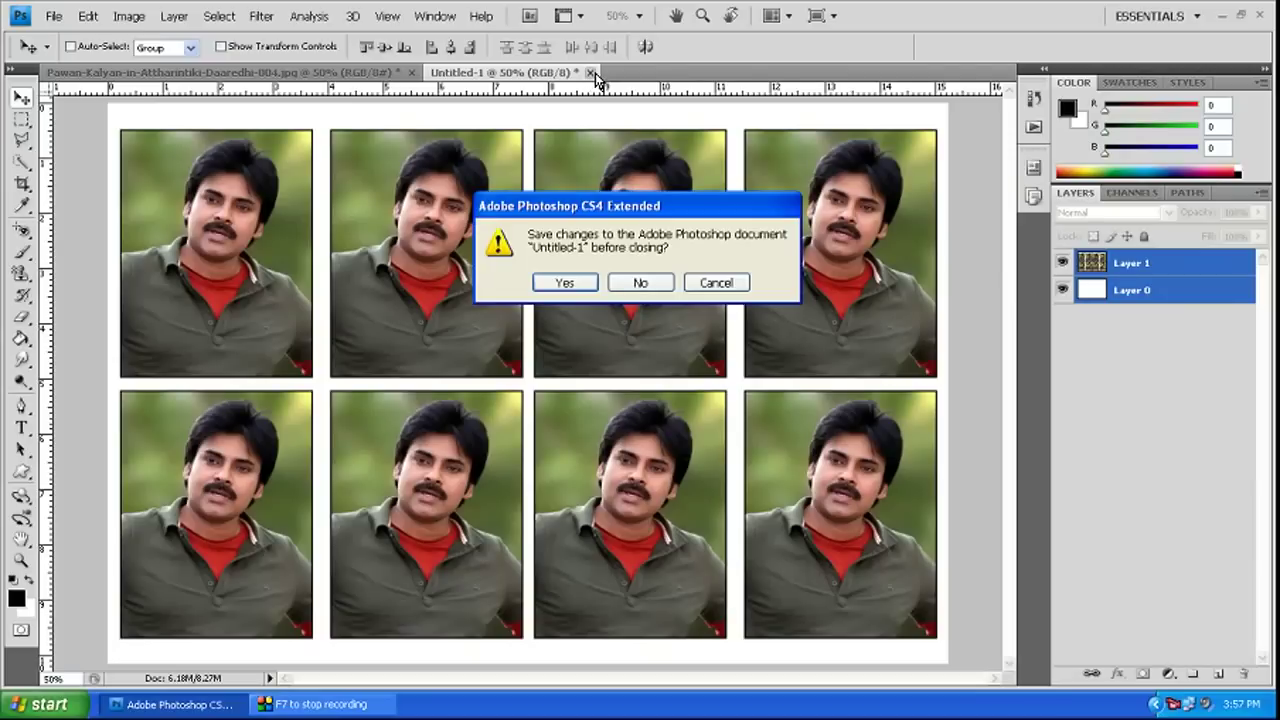
left_click(639, 279)
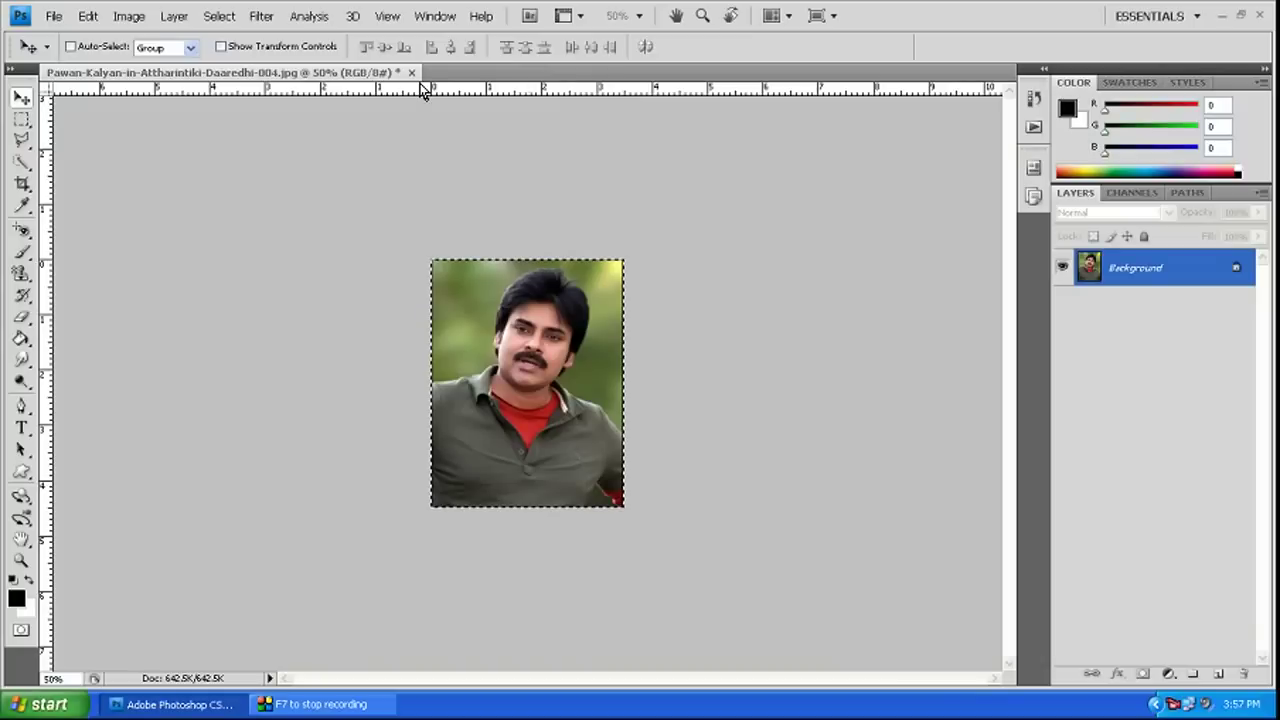
left_click(411, 73)
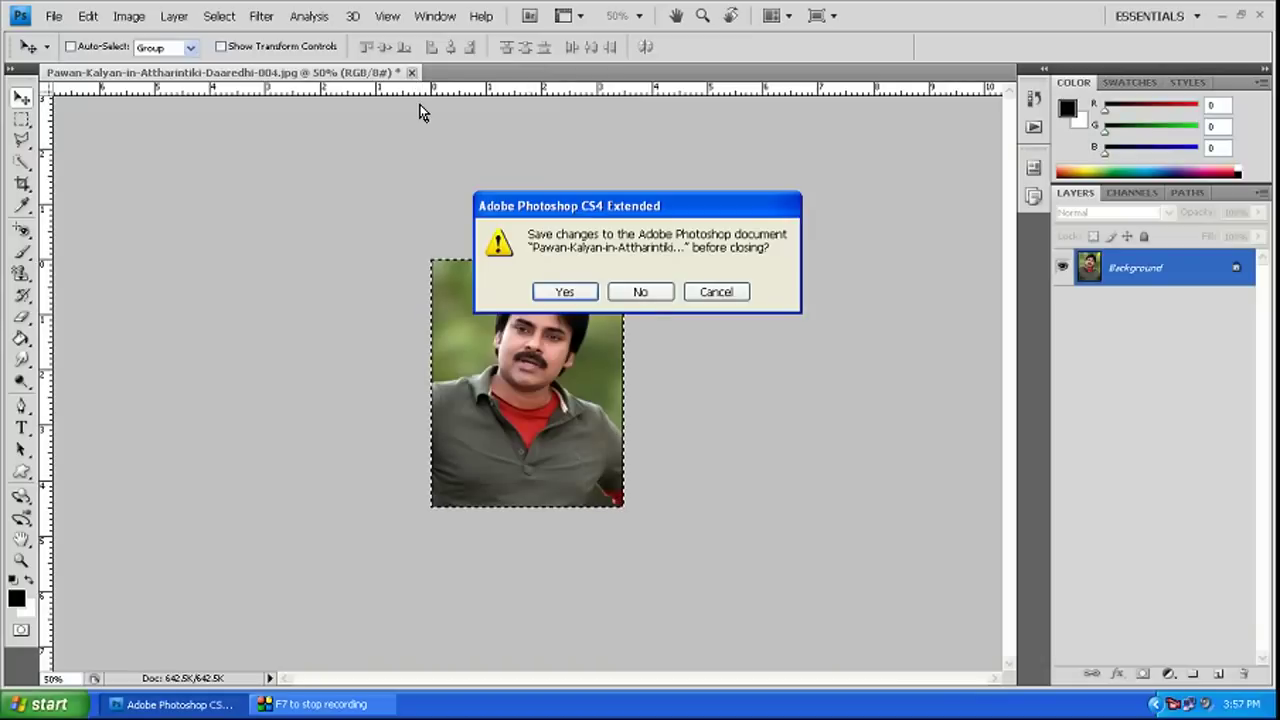
left_click(646, 291)
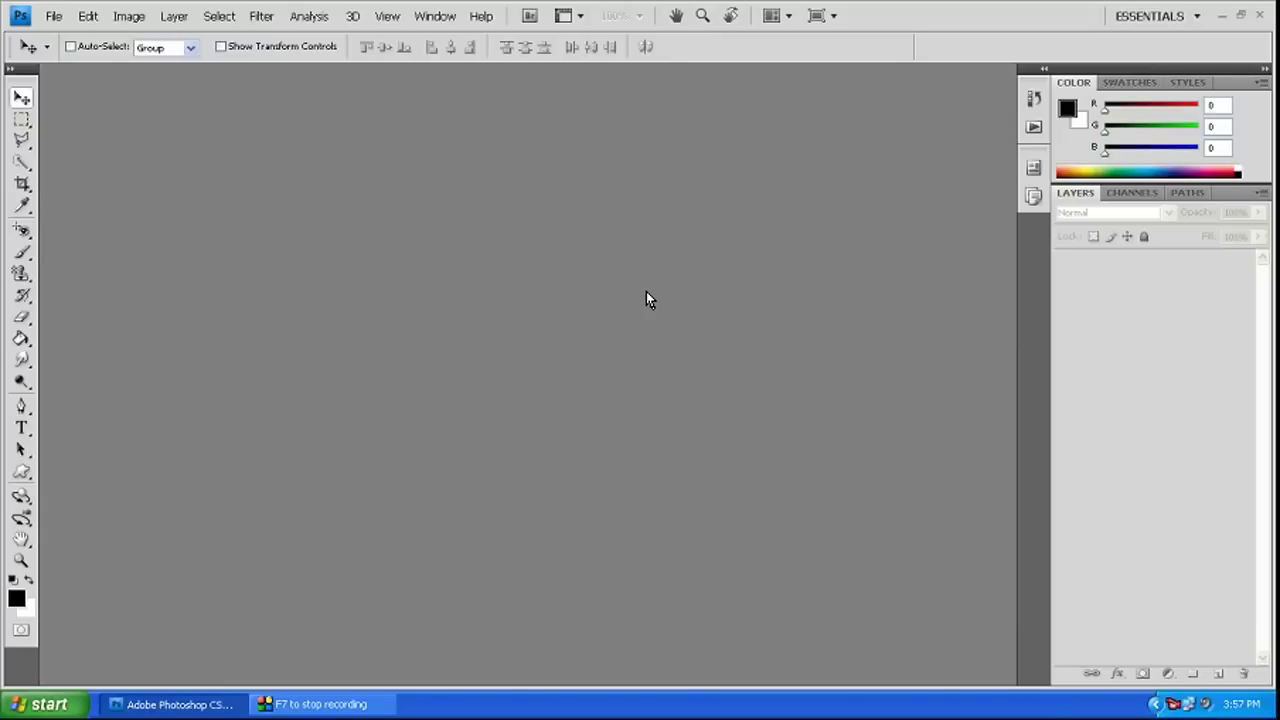
- Browse the Desktop files as thumbnails and open the photo Chiru-announce-150th-movie-details-on-his-birthday.jpg
double_click(321, 248)
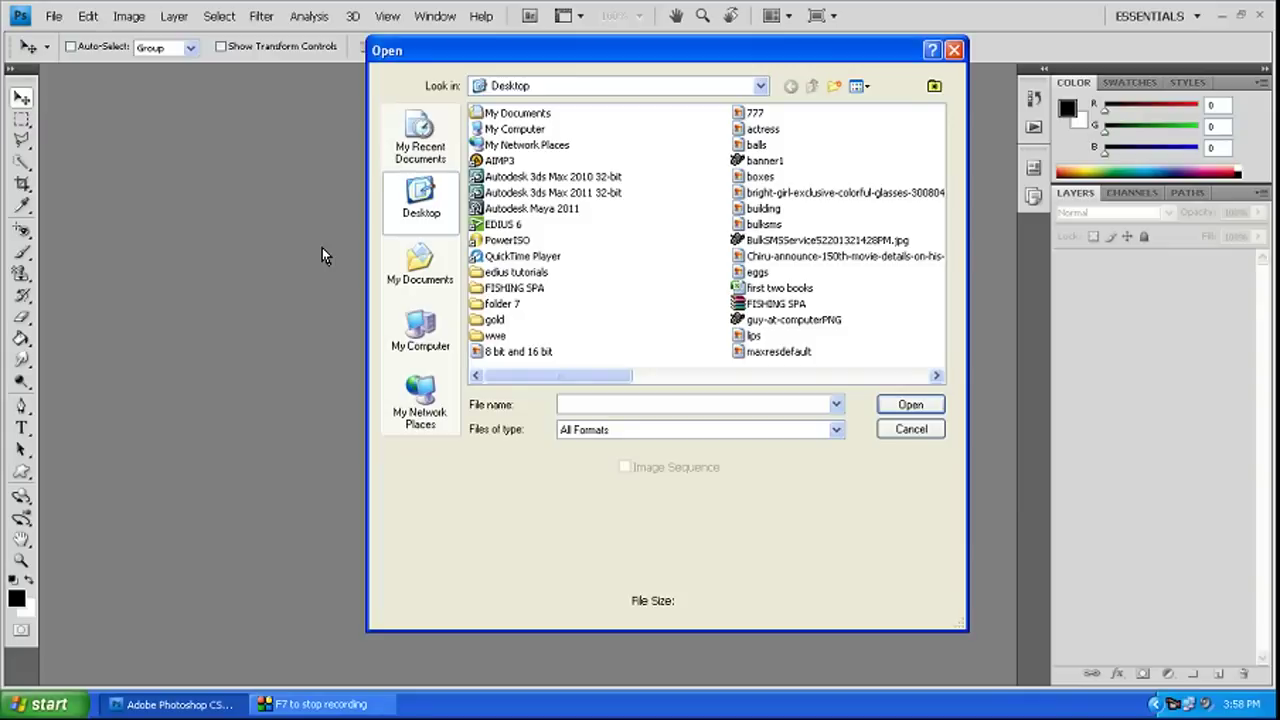
left_click(858, 87)
left_click(880, 104)
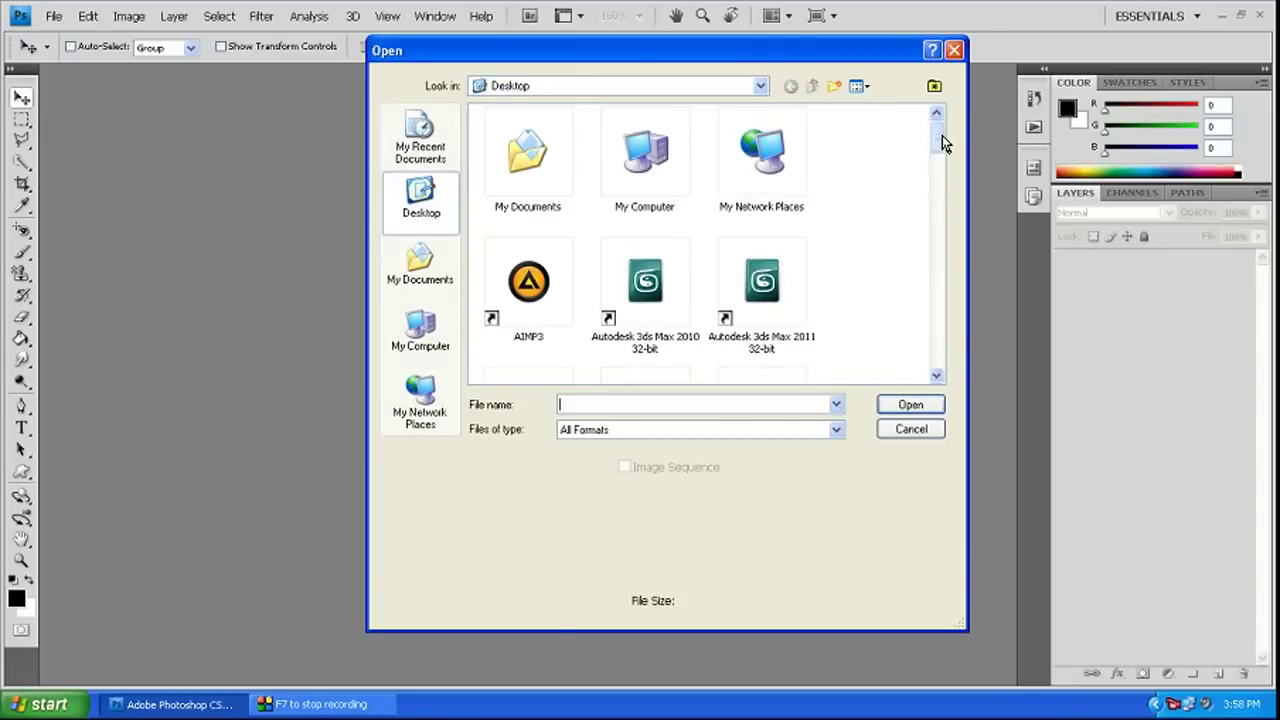
left_click_drag(942, 137, 940, 255)
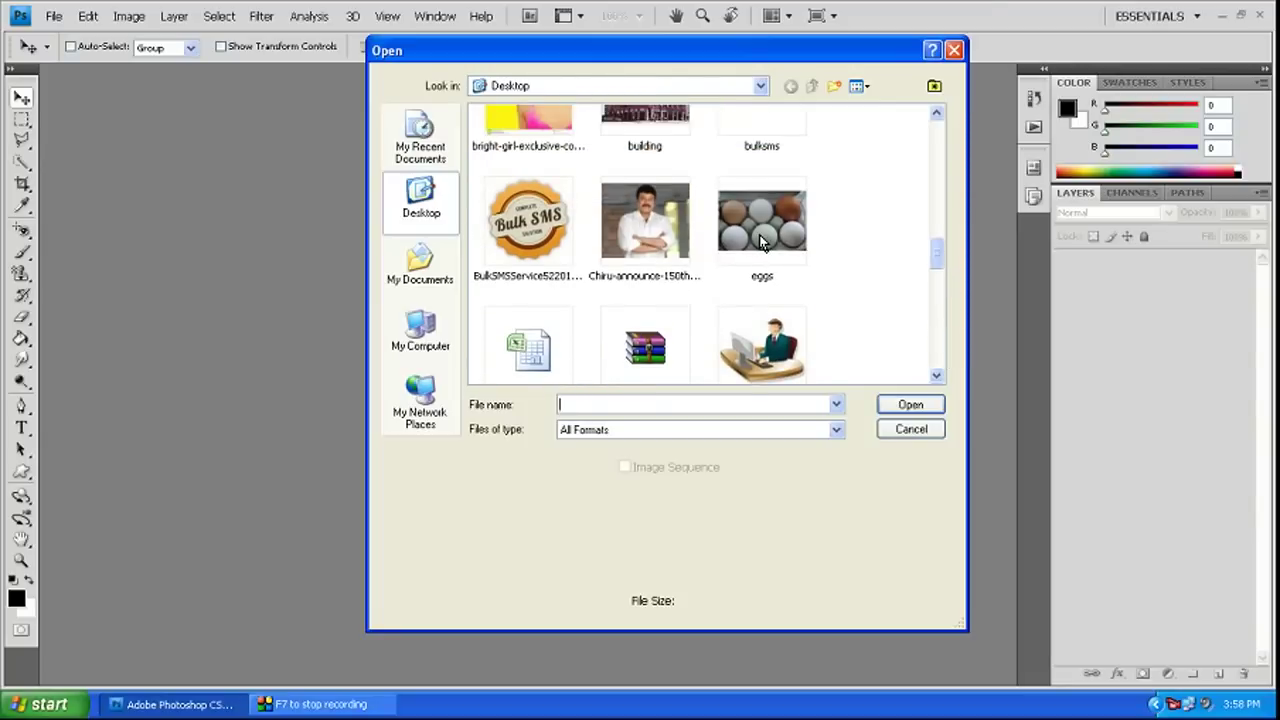
left_click(646, 222)
left_click(906, 404)
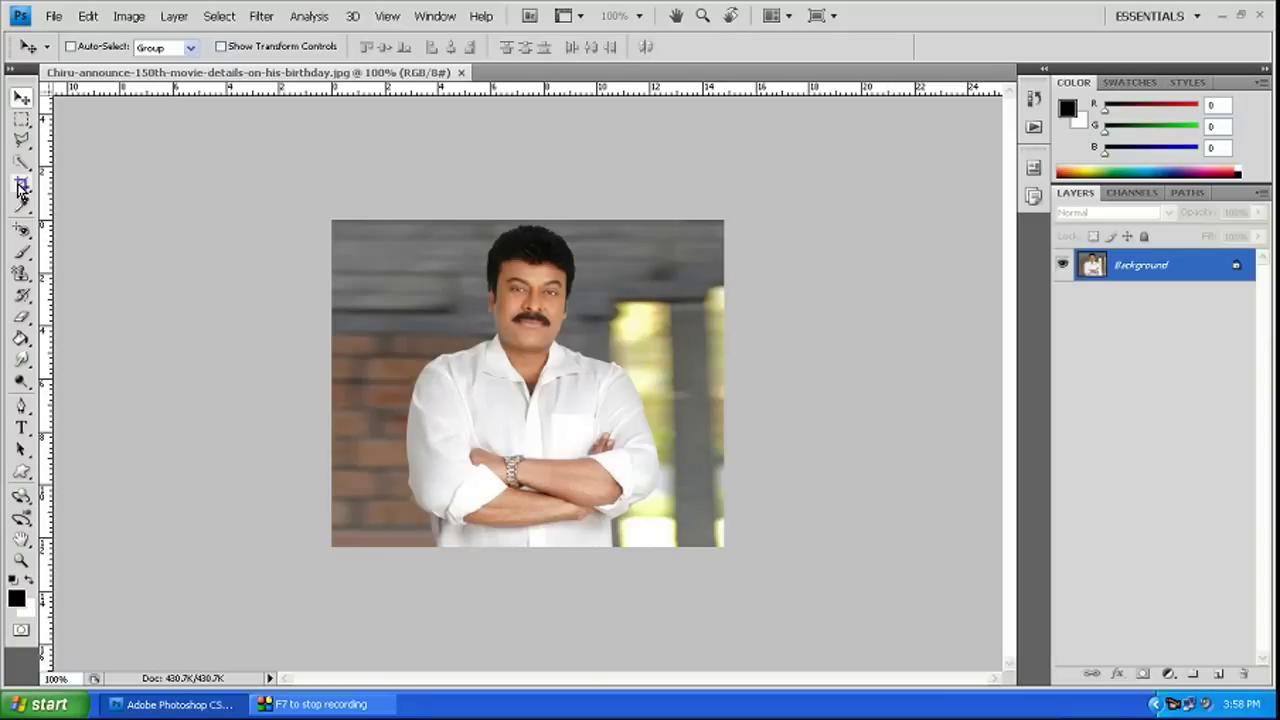
- Crop the photo to the man's head and upper body at 3.5 x 4.5 cm and 300 pixels/inch
left_click(21, 186)
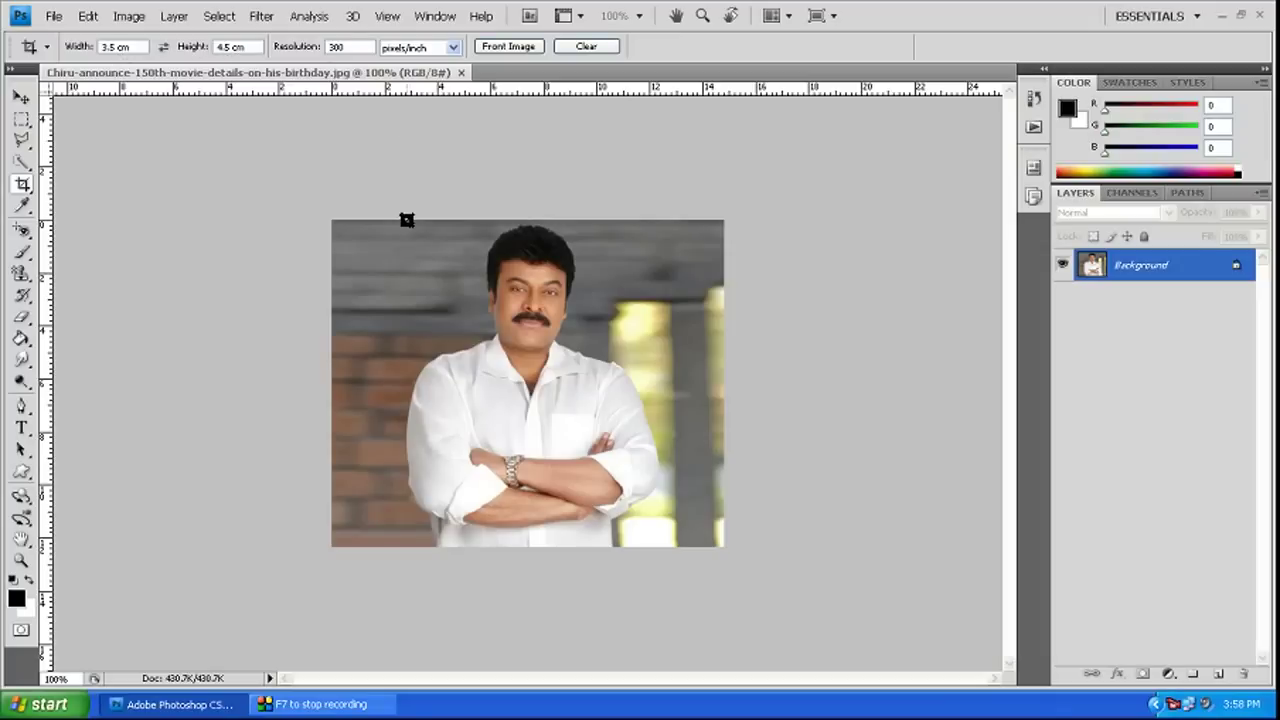
left_click_drag(428, 217, 622, 470)
left_click_drag(567, 401, 570, 403)
key("Return")
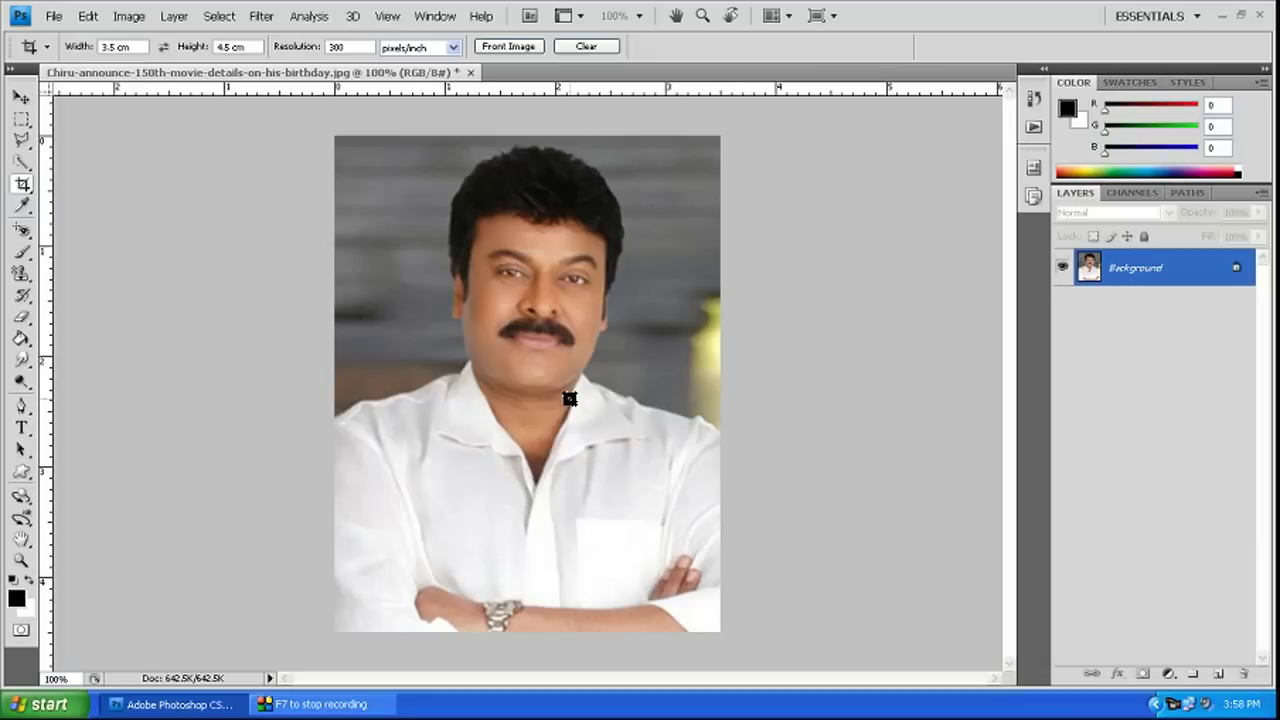
- Collapse the passport action's recorded steps, play the action on the cropped photo, and hide the list of actions
key("ctrl+minus")
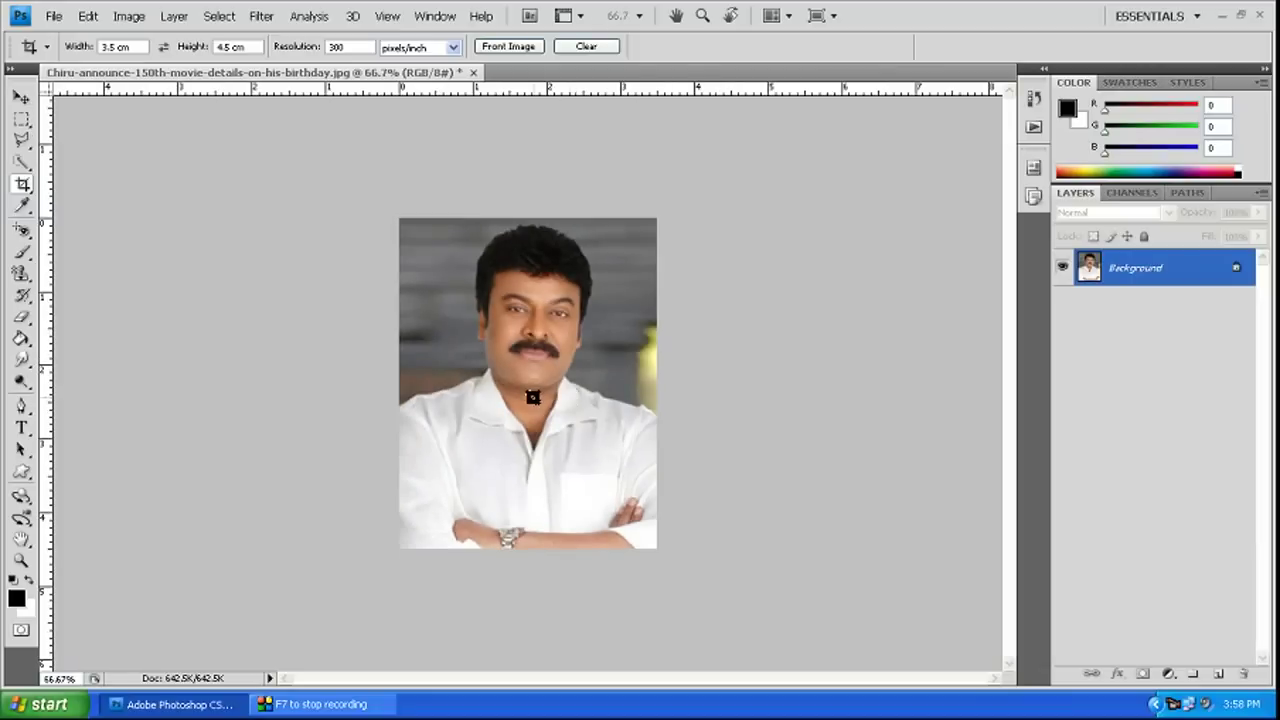
left_click(1035, 127)
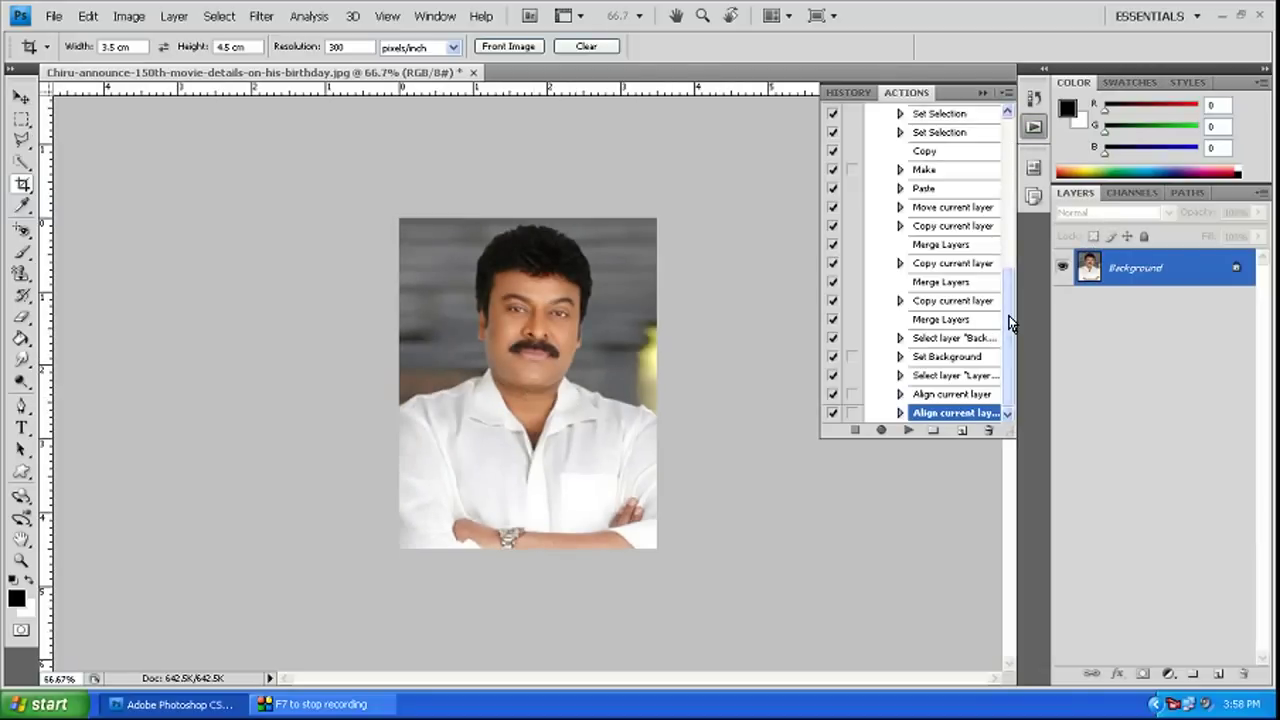
left_click_drag(1007, 322, 1011, 277)
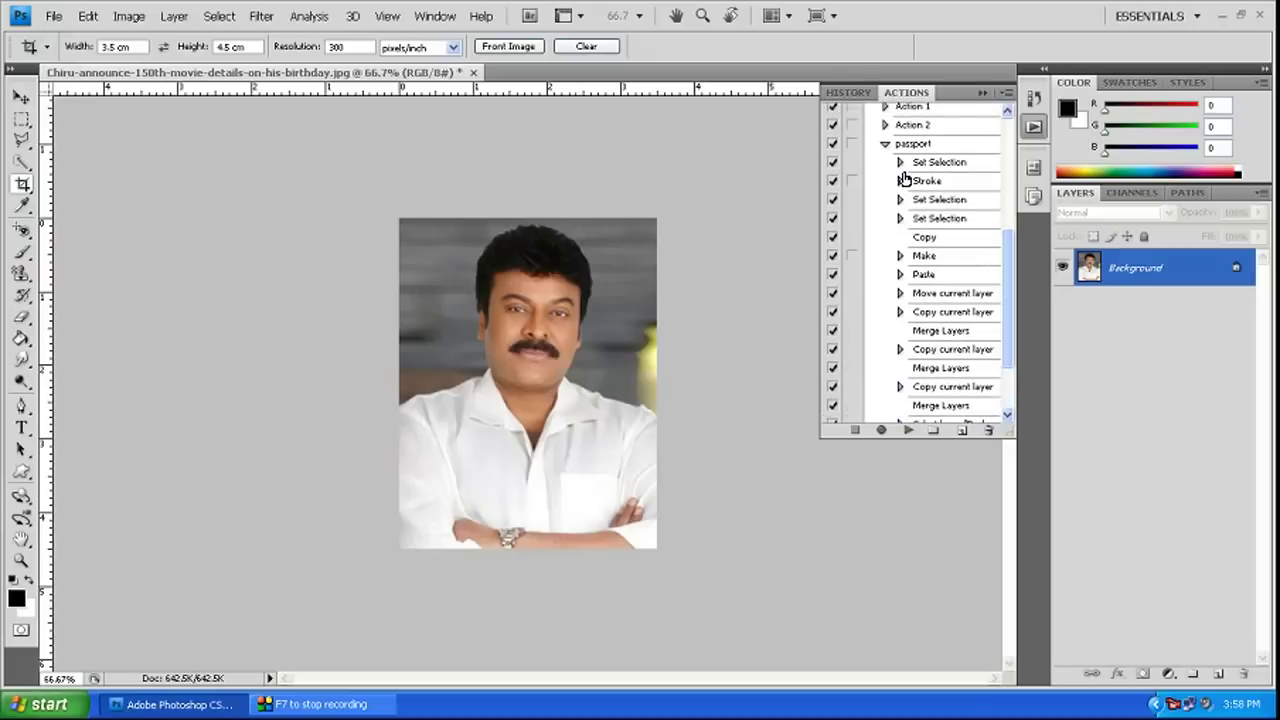
left_click(897, 146)
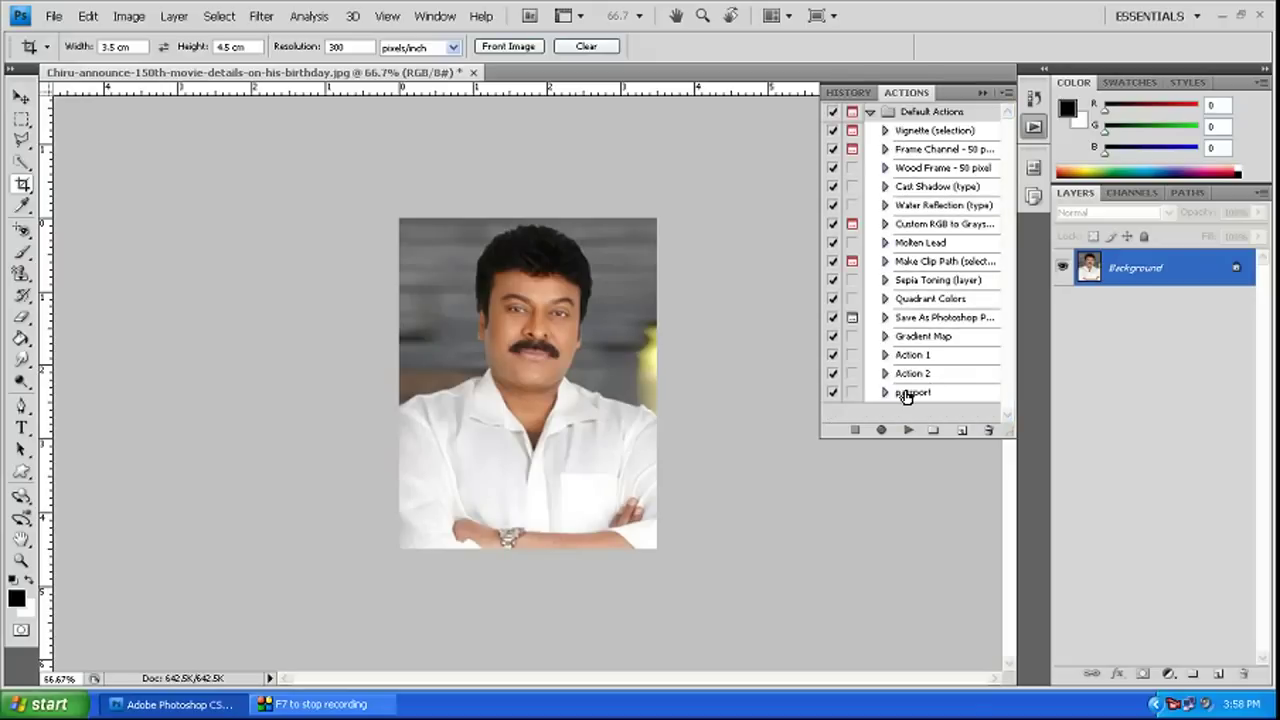
left_click(906, 394)
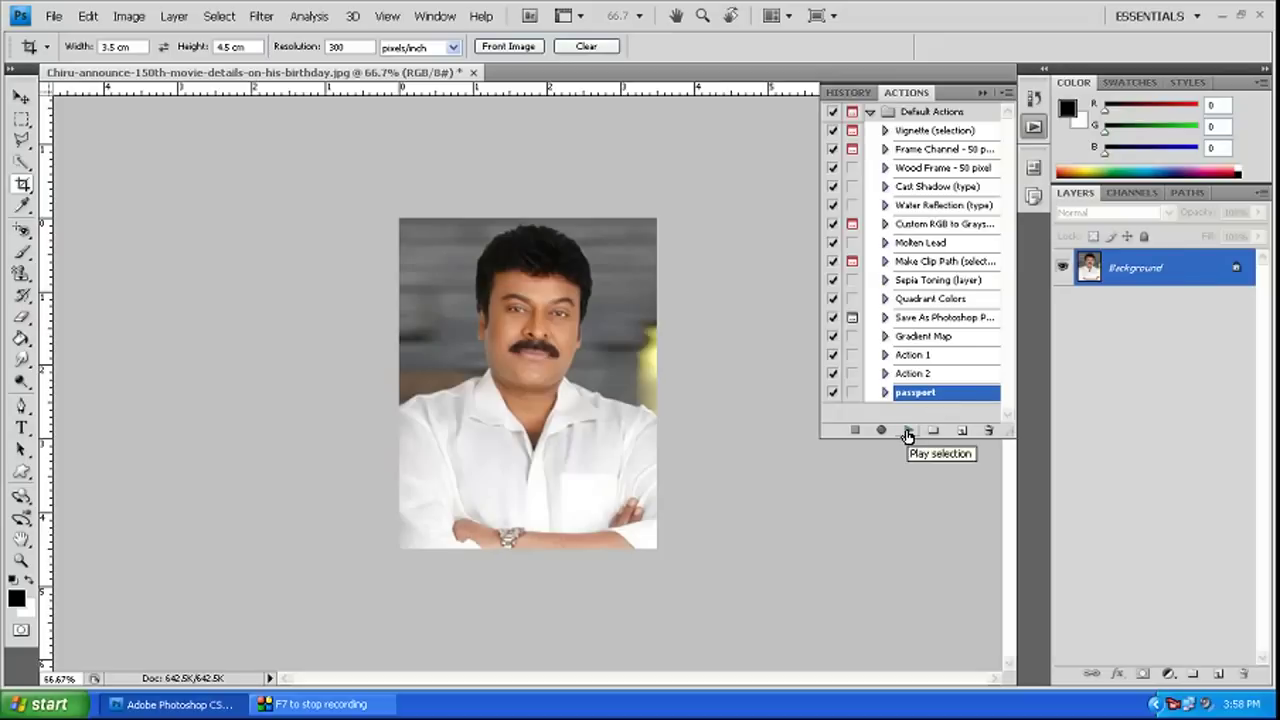
left_click(907, 433)
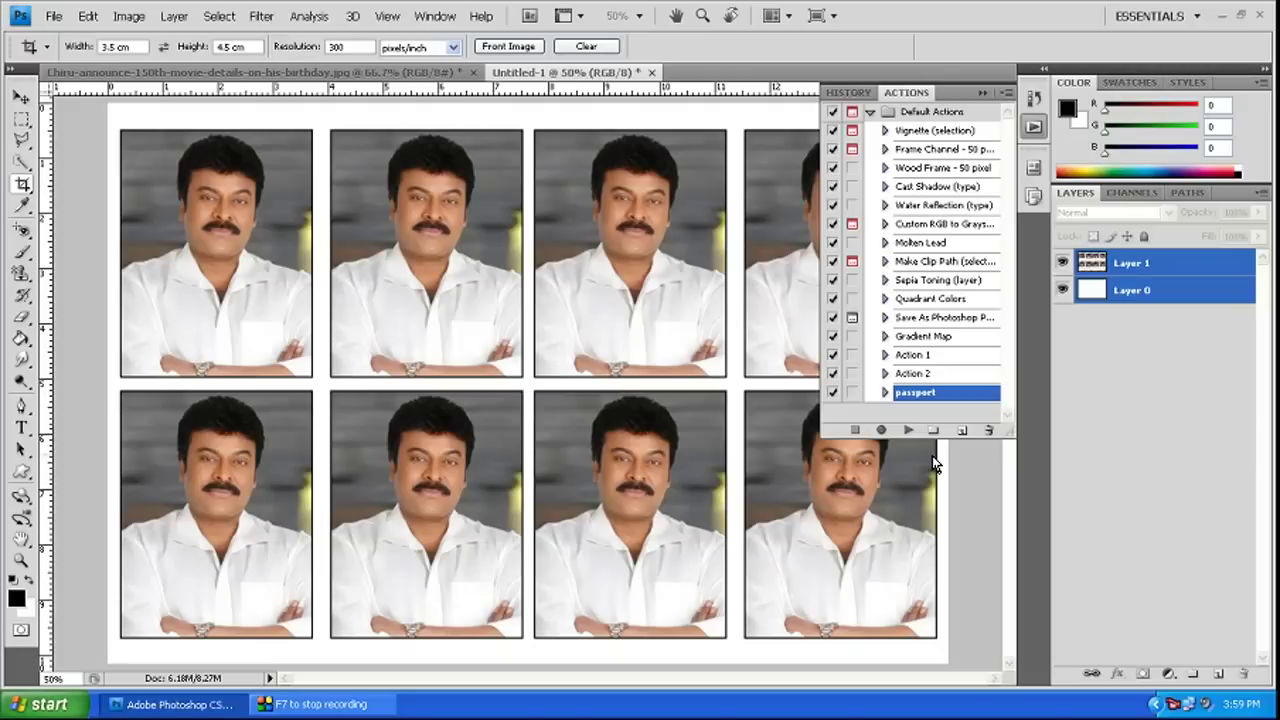
left_click(982, 90)
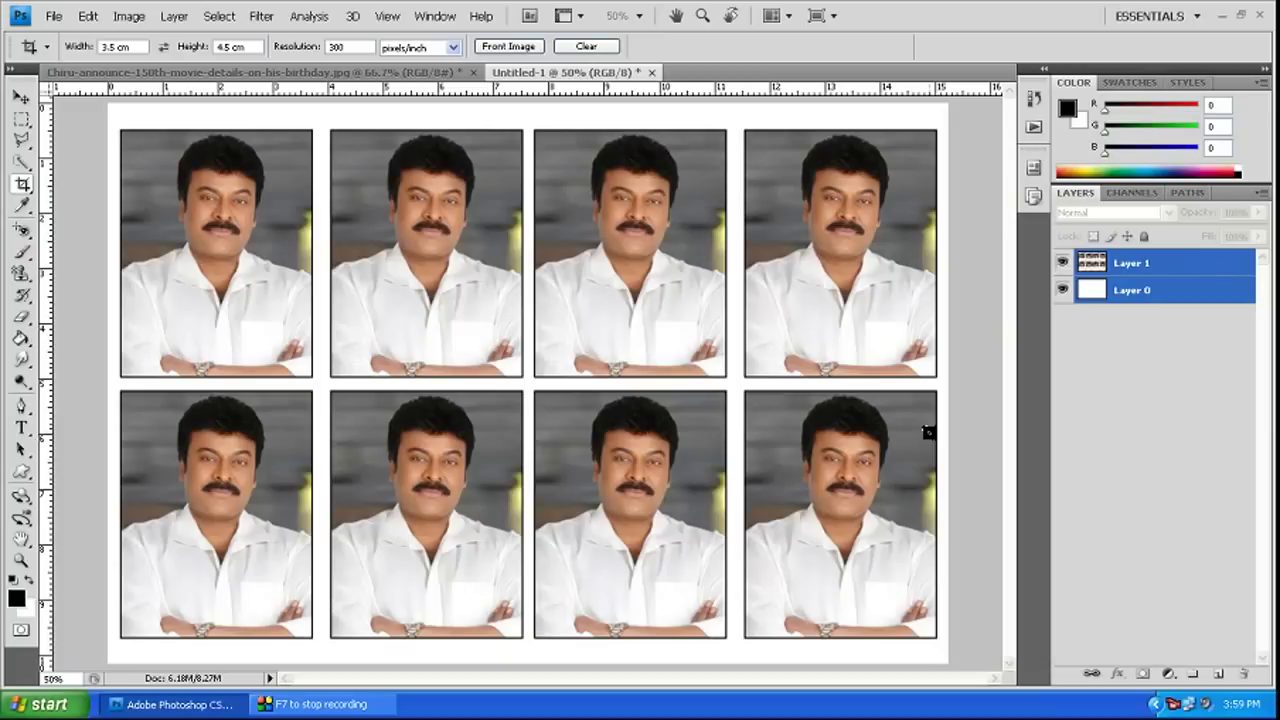
right_click(1178, 708)
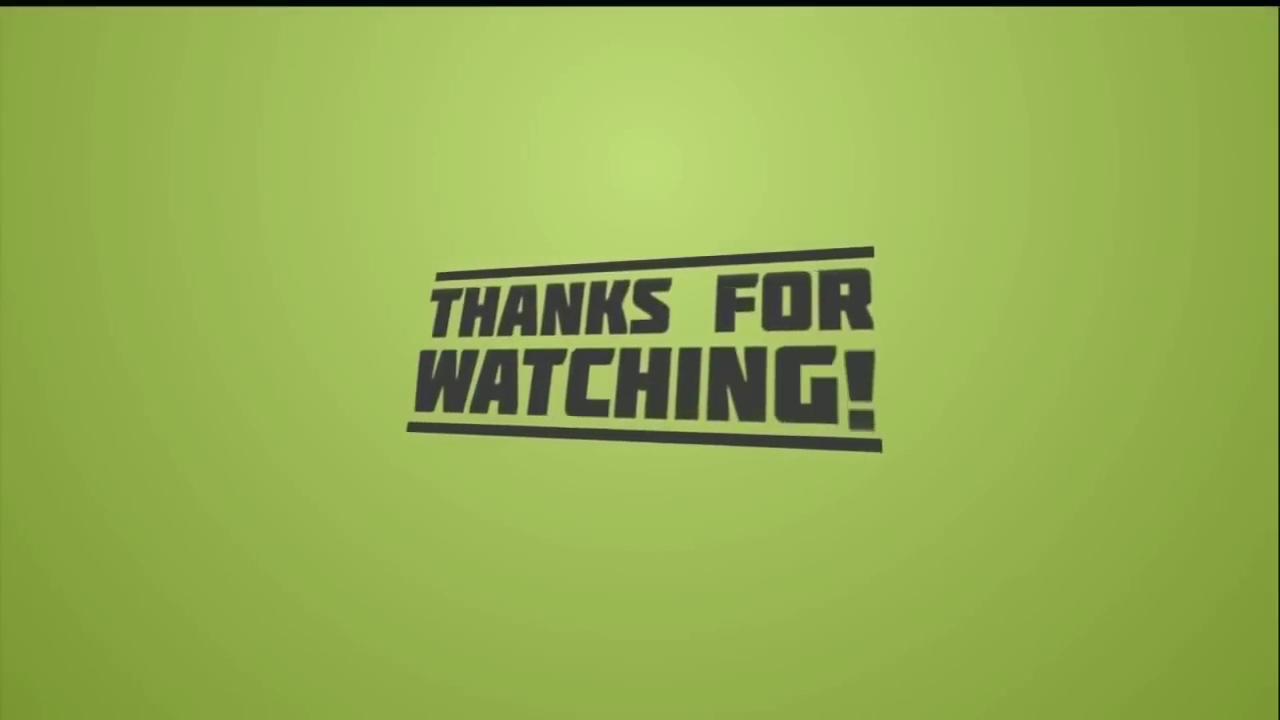